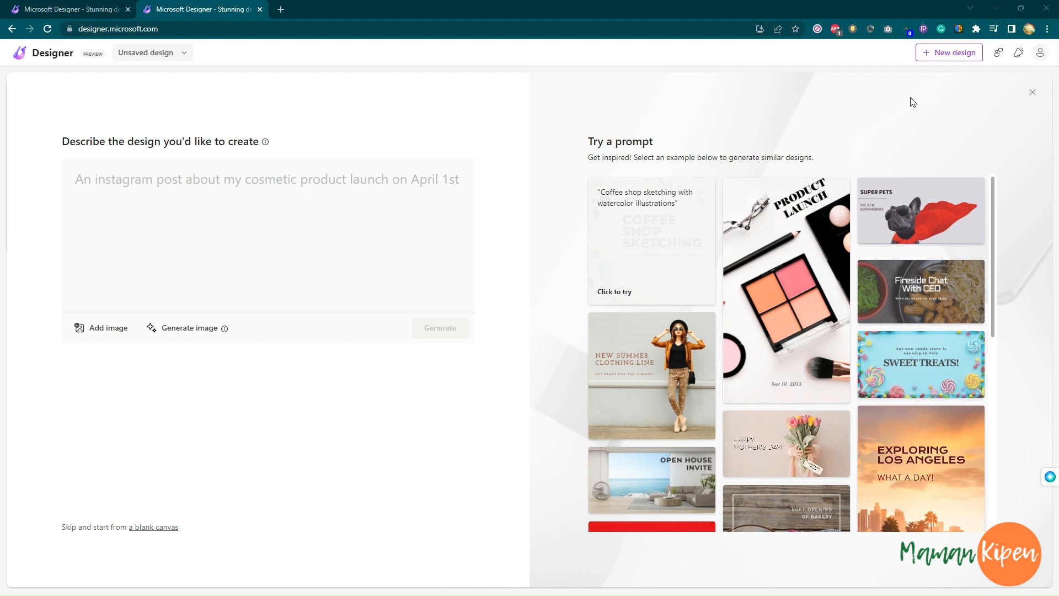
left_click(44, 6)
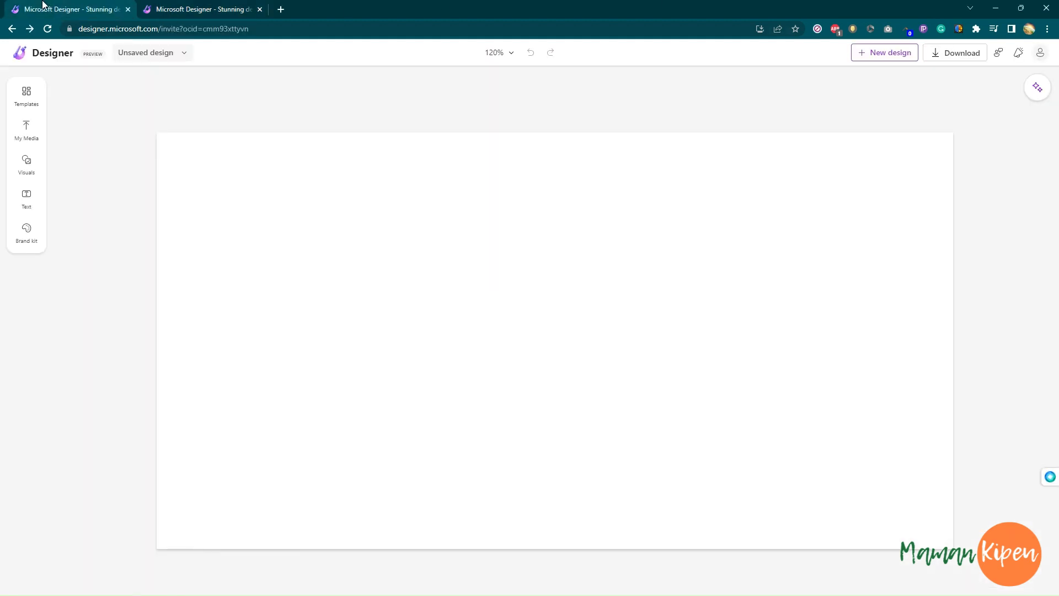
left_click(174, 12)
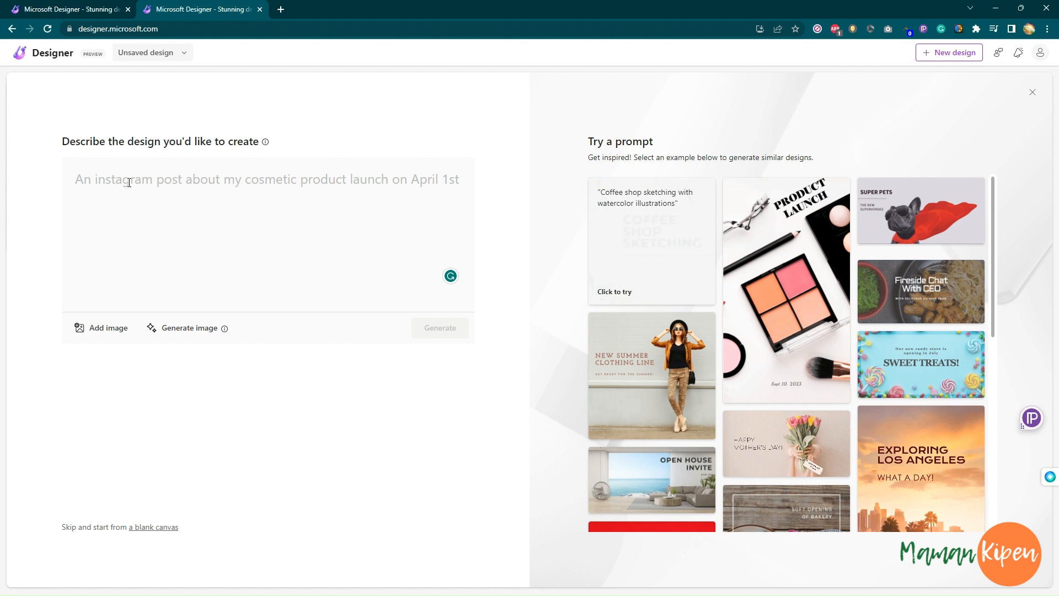
Step: Generate designs from the description "UNE MIANIATURE YOUTUBE POUR UNE VIDEO QUI EXPLIQUE COMMENT UTILISER MICROSOFT DESIGNER"
type("UNE MIA")
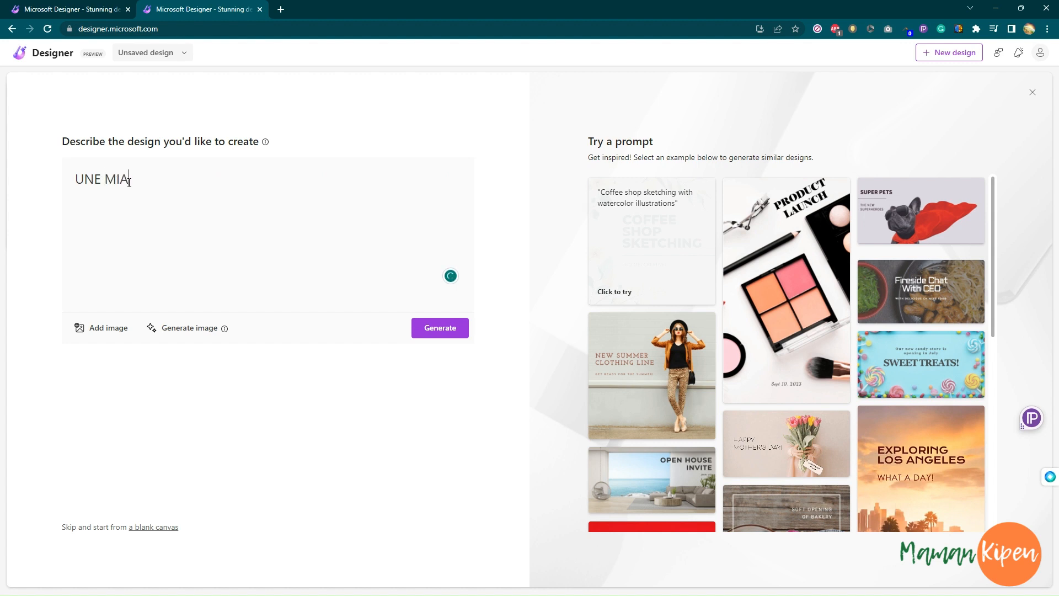
type("NIATURE YOUTUBE ")
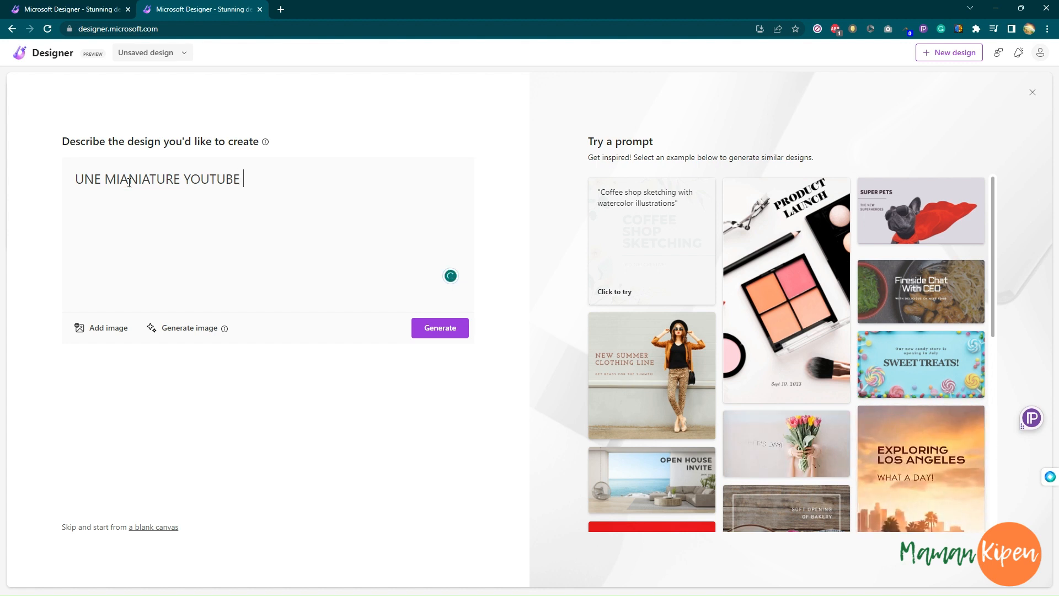
type("POUR UNE")
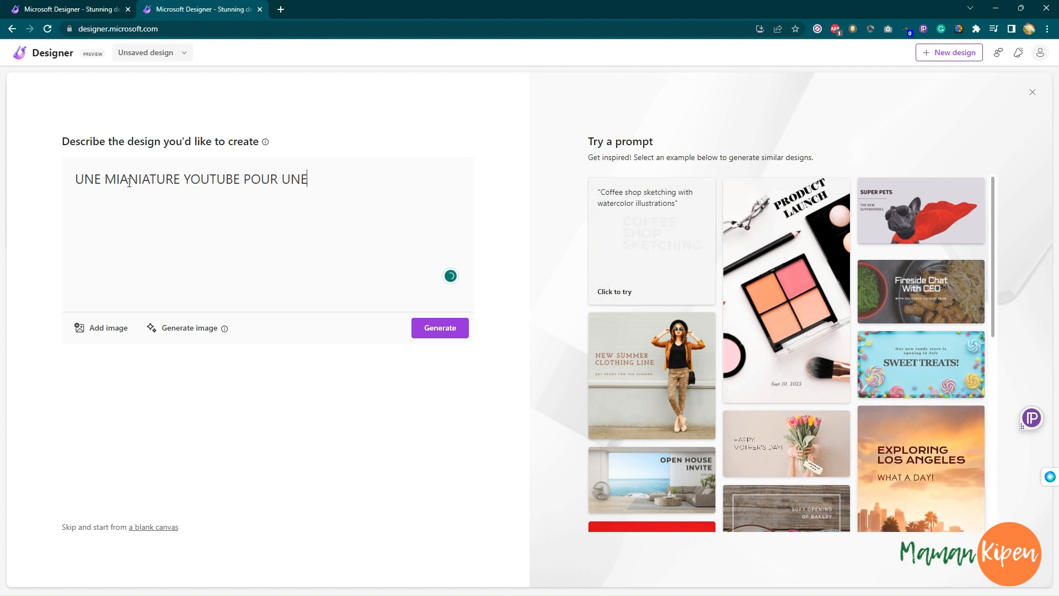
type(" VIDEO QUI EXP")
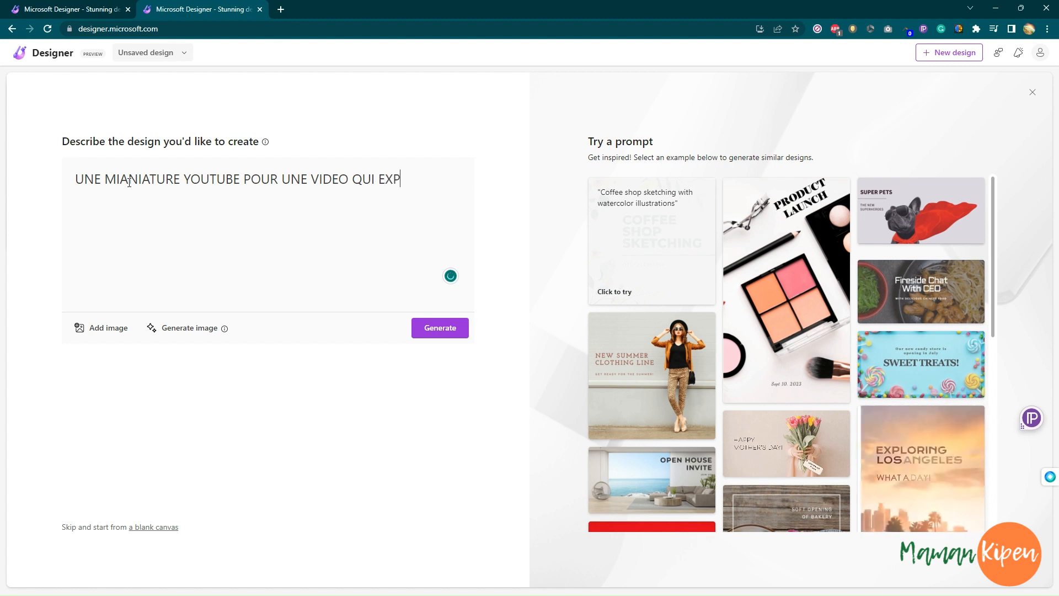
type("LIQUE COMMENT U")
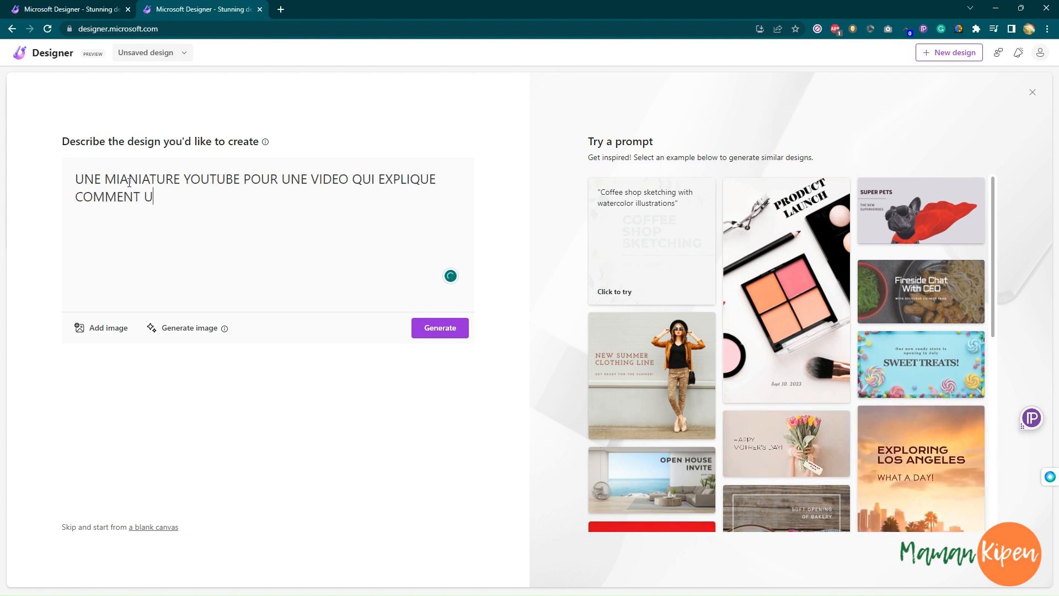
type("TILISER MICROF")
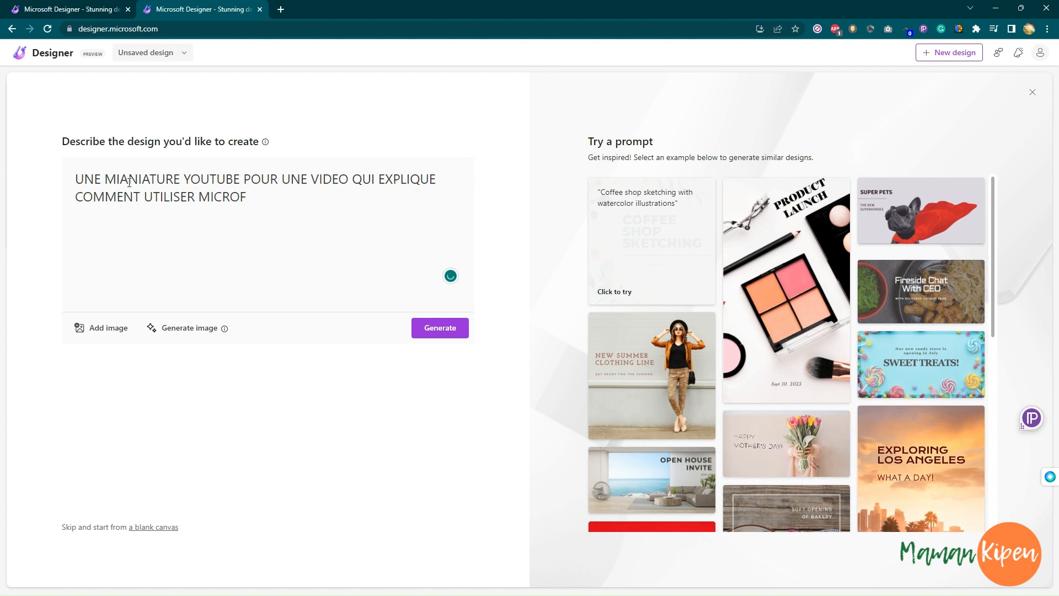
key("BackSpace")
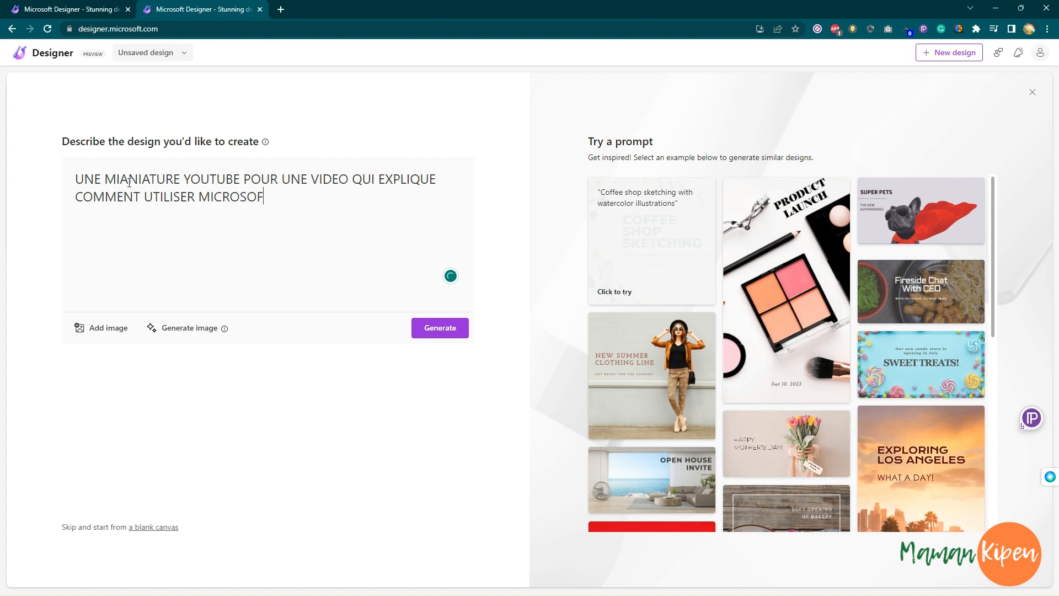
type("SOFT DESIGNER")
left_click(449, 333)
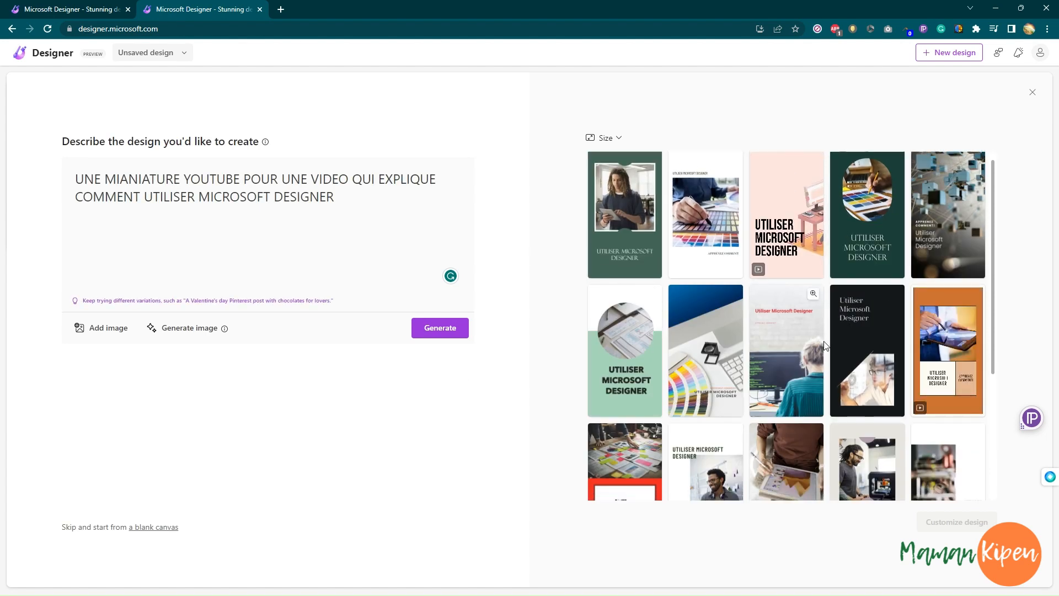
Step: Browse the generated designs and set their size to Landscape, 1200x628px
scroll(808, 371, "down", 3)
scroll(802, 375, "up", 5)
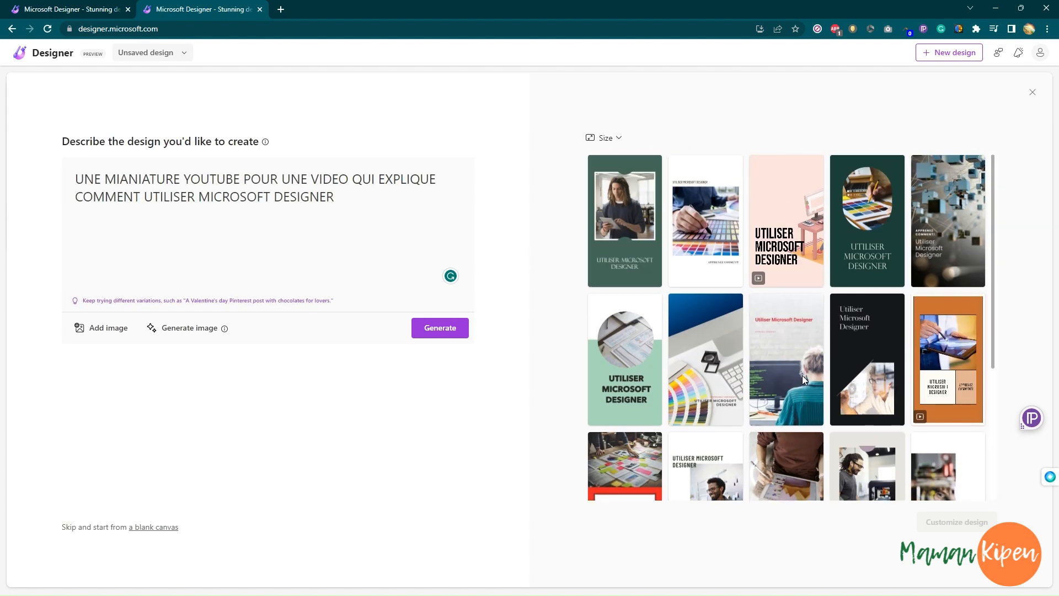
left_click(618, 139)
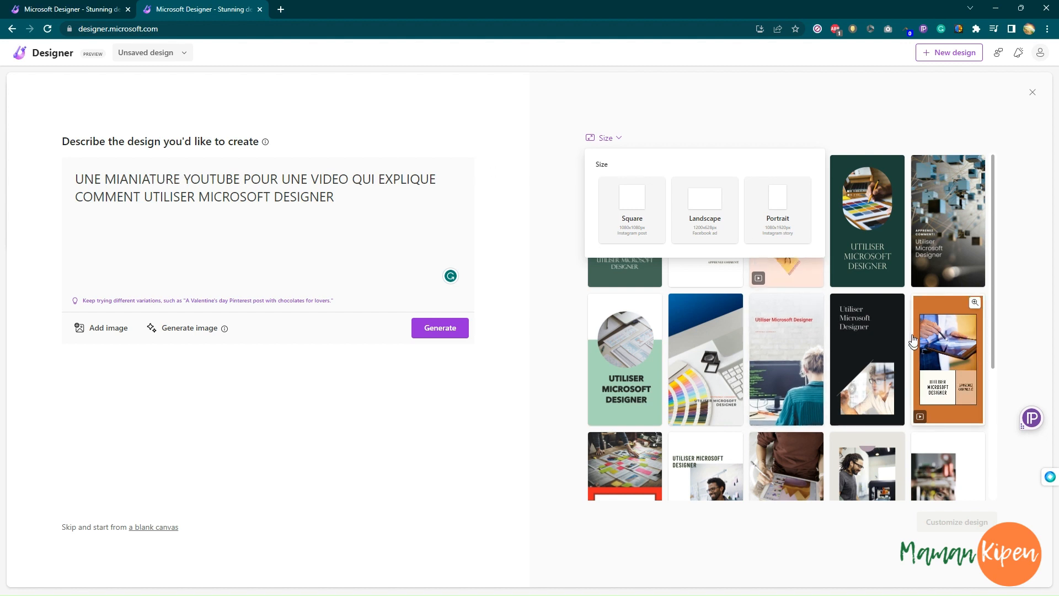
left_click(704, 206)
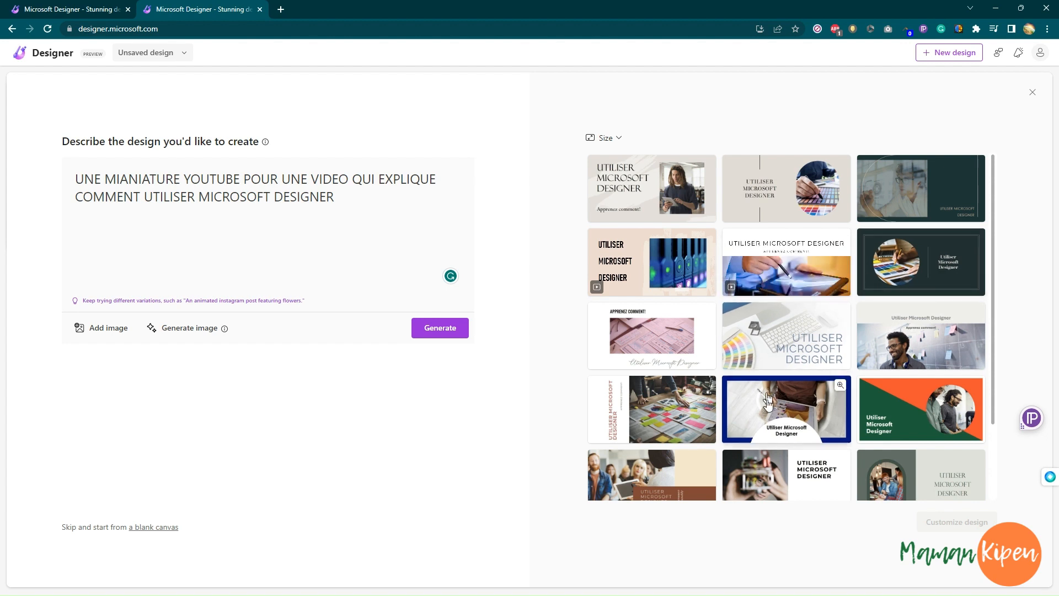
Step: Choose the animated landscape design with the title above the stylus-and-tablet photo and open it for customizing
scroll(766, 397, "down", 3)
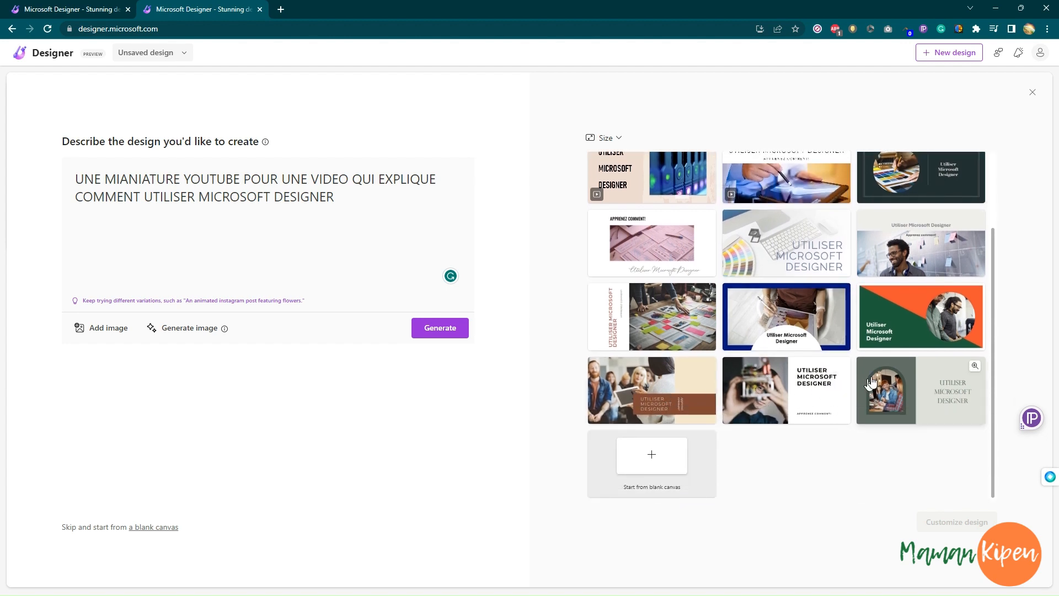
scroll(816, 389, "up", 2)
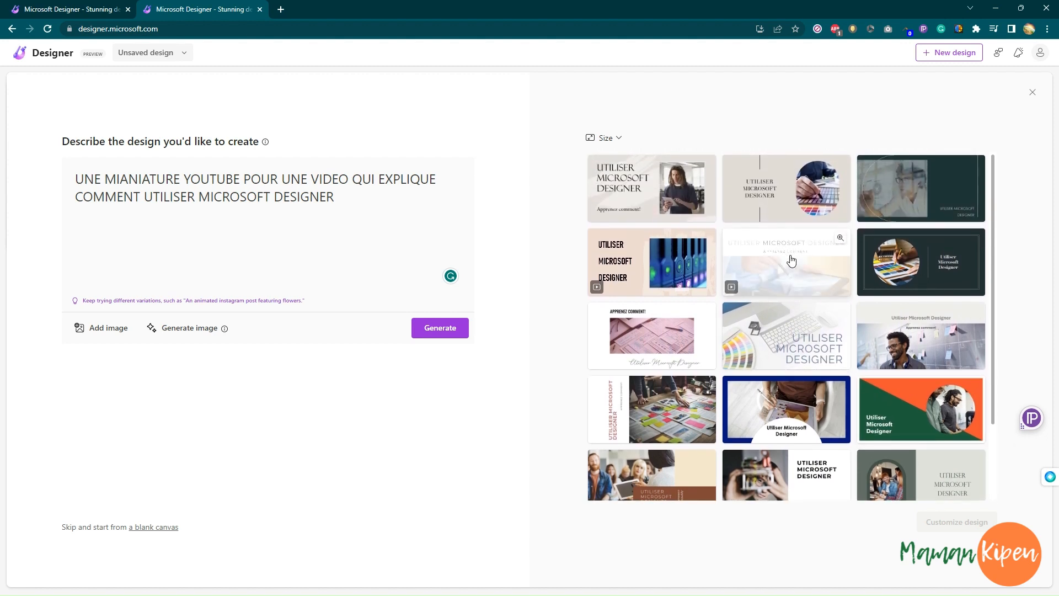
left_click(791, 274)
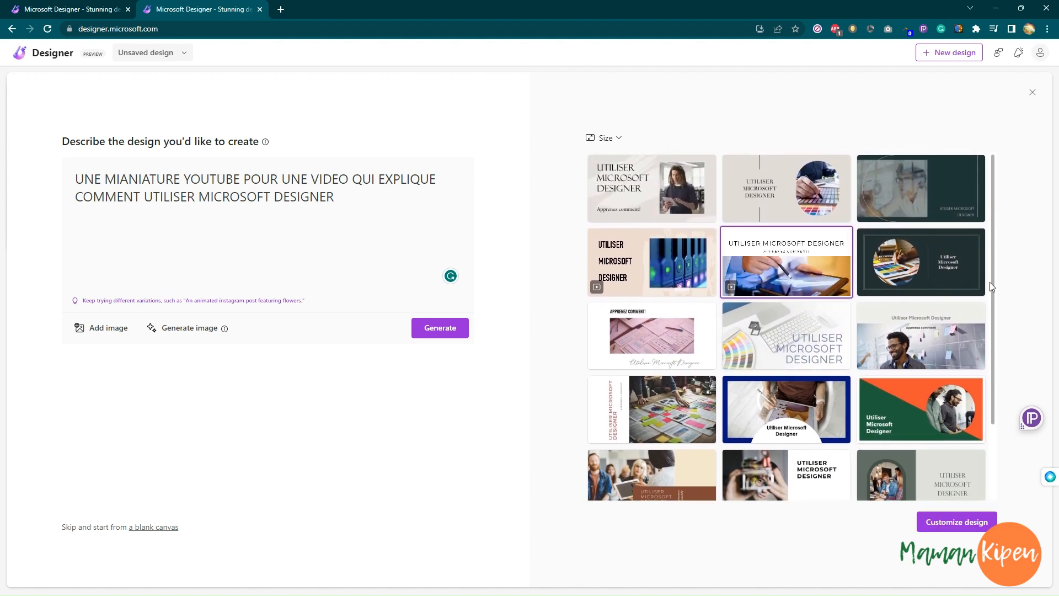
left_click(972, 528)
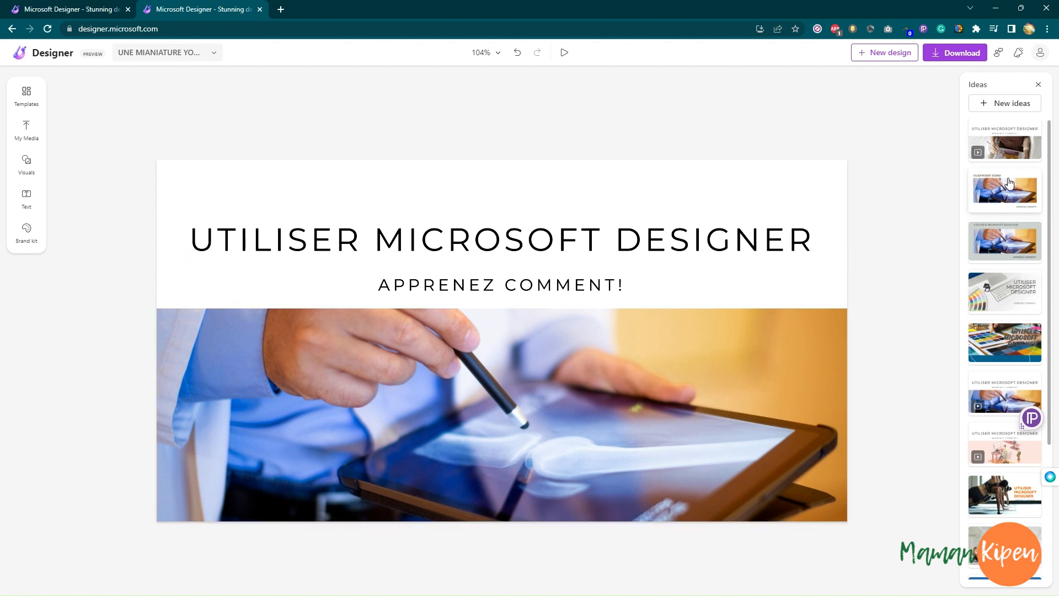
Step: Try several suggested ideas on the design, ending with the animated white layout above the colour-swatch photo
left_click(1004, 352)
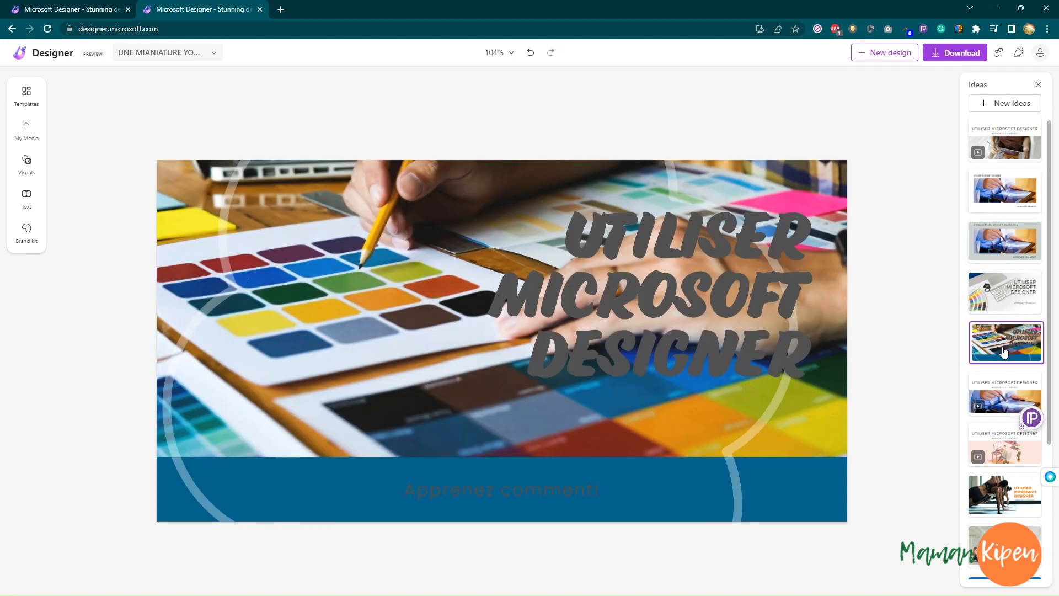
left_click(1008, 243)
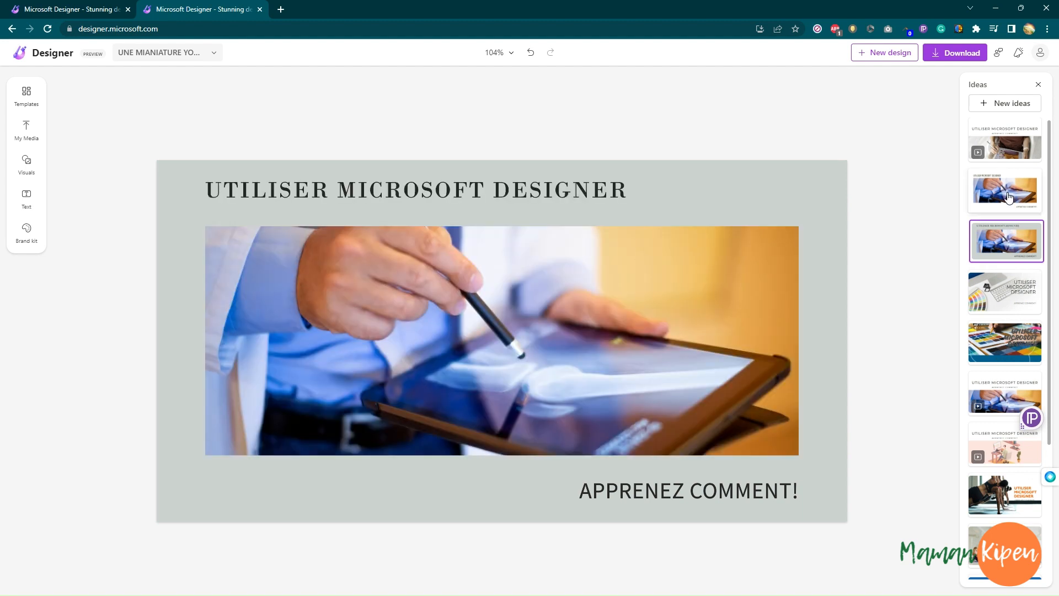
left_click(1008, 197)
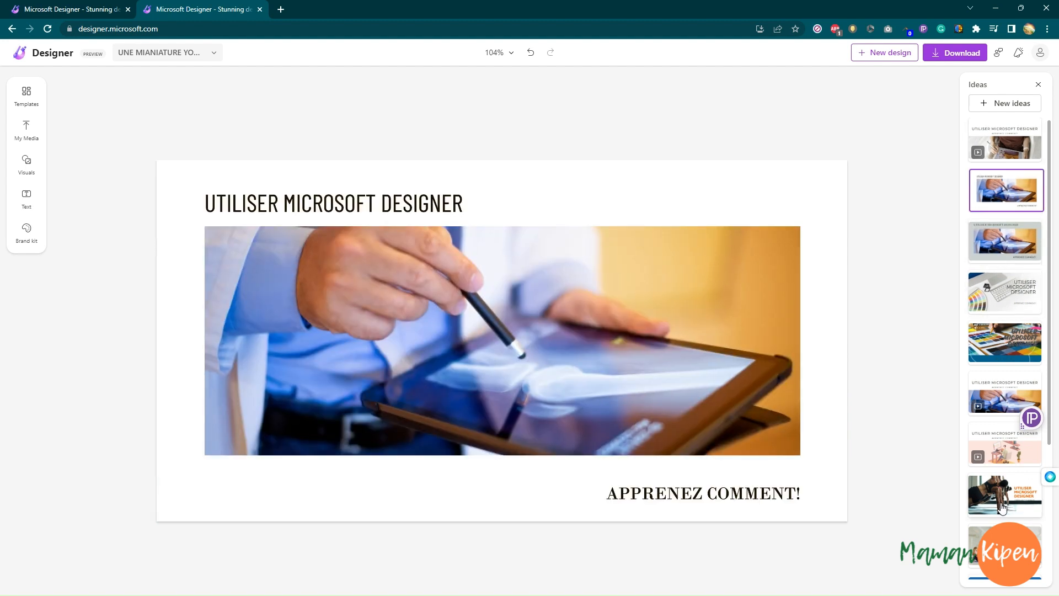
scroll(1000, 502, "down", 3)
left_click(1004, 465)
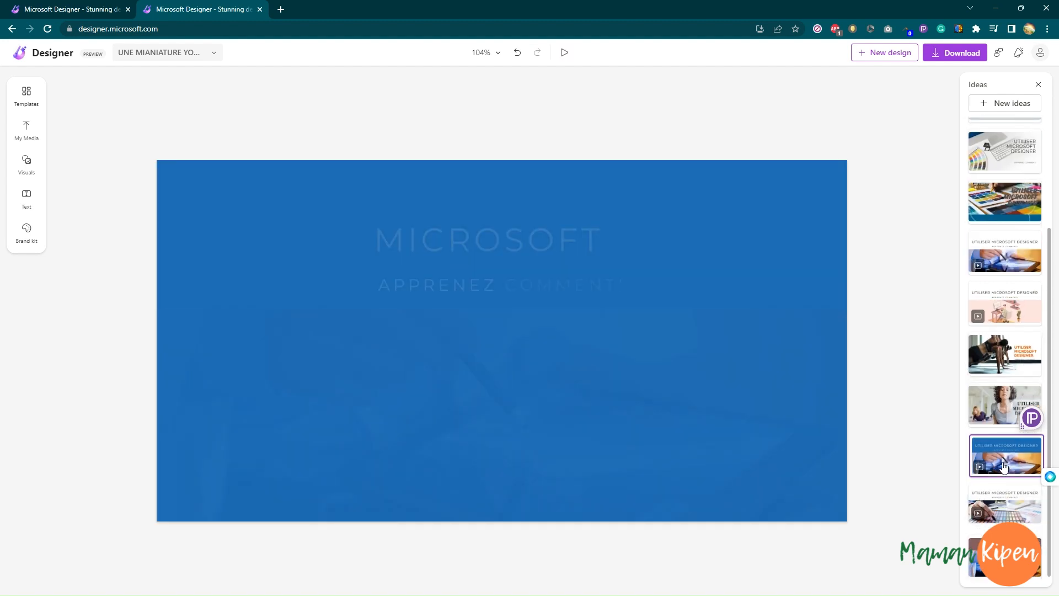
left_click(999, 514)
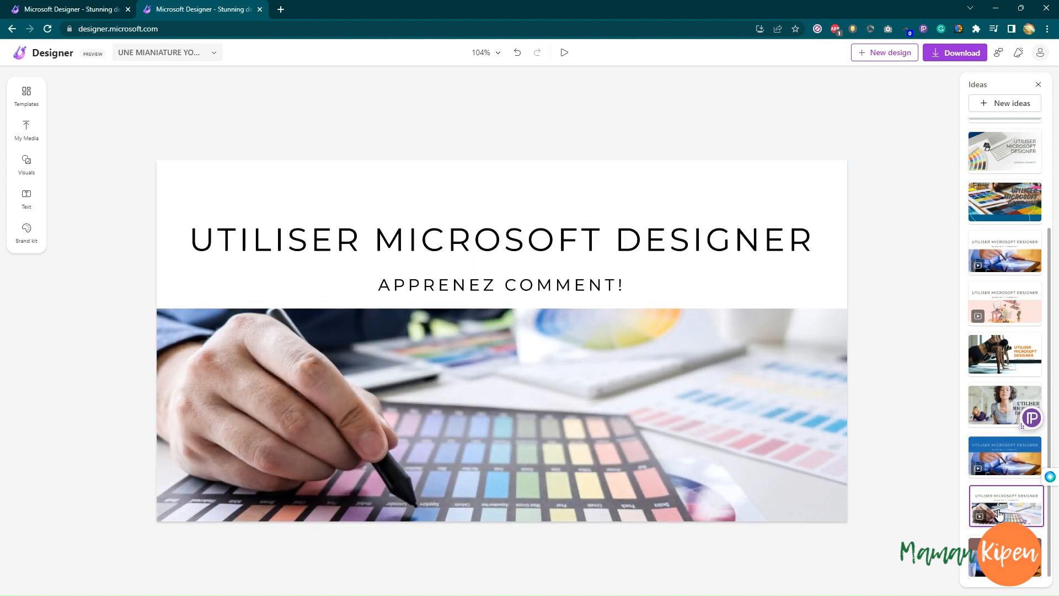
Step: Request new ideas, replace the description with "UN POST INSTAGRAM POUR ANNONCER LE LANCEMENT DE MA BOULANGERIE", and open the image generation prompt
left_click(986, 107)
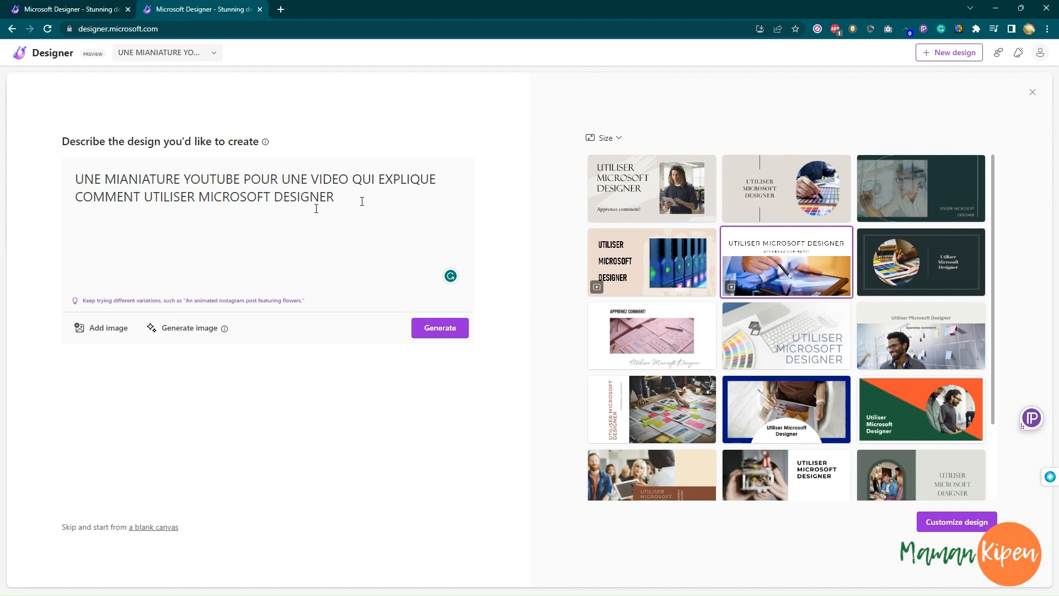
left_click_drag(353, 199, 76, 183)
type("UN P")
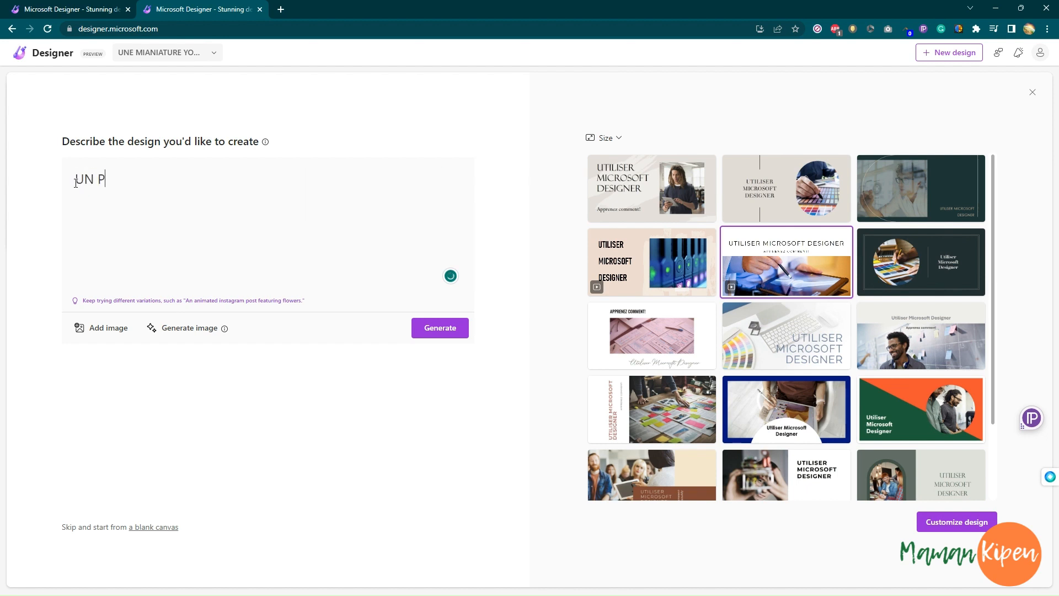
type("OST INSTAGRAM PO")
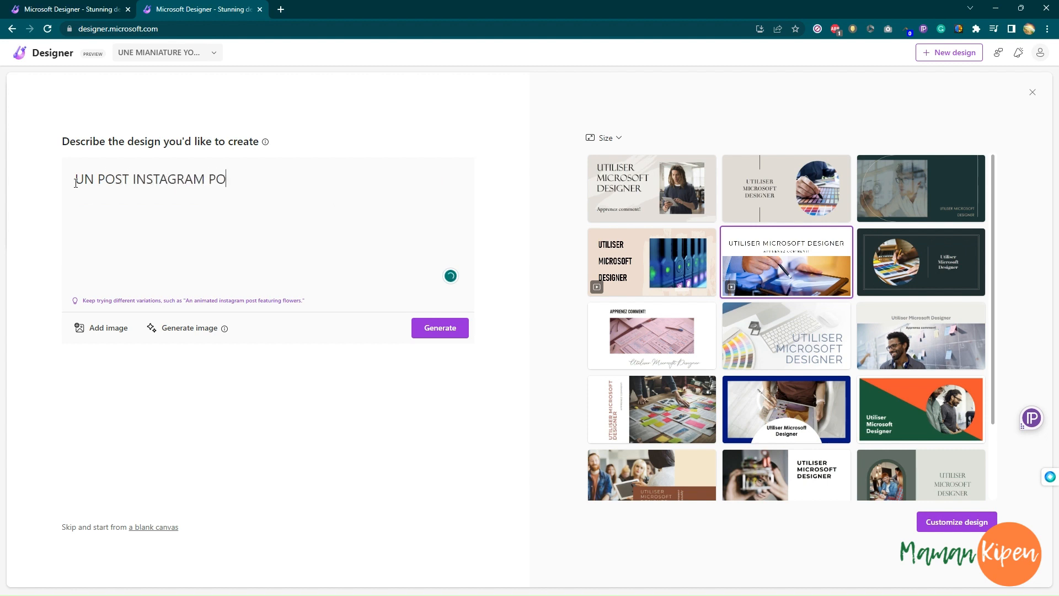
type("UR ANNONCER LE")
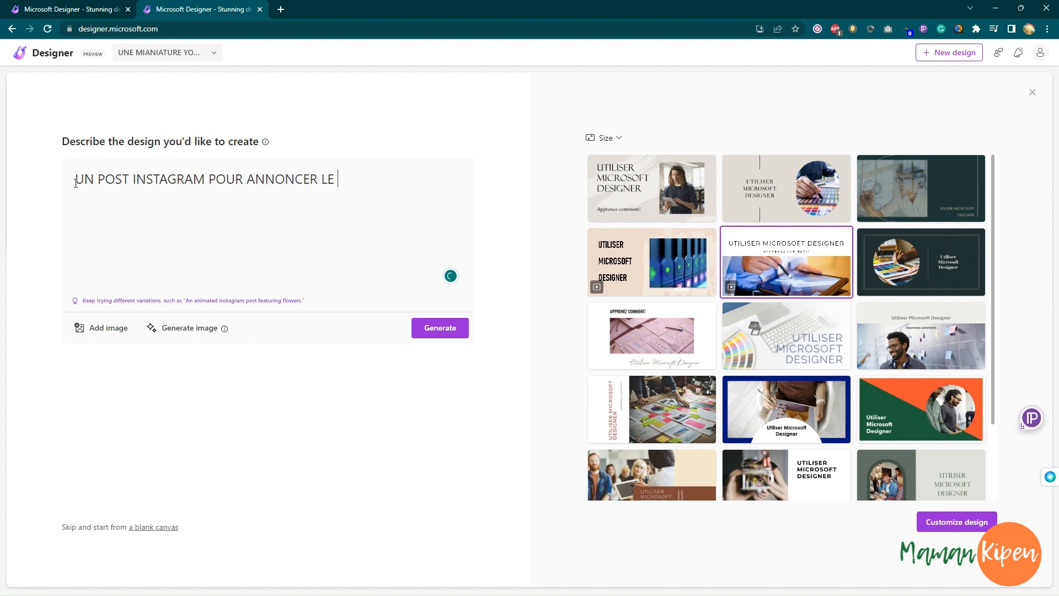
type(" LANCEMENT DE MA BOU")
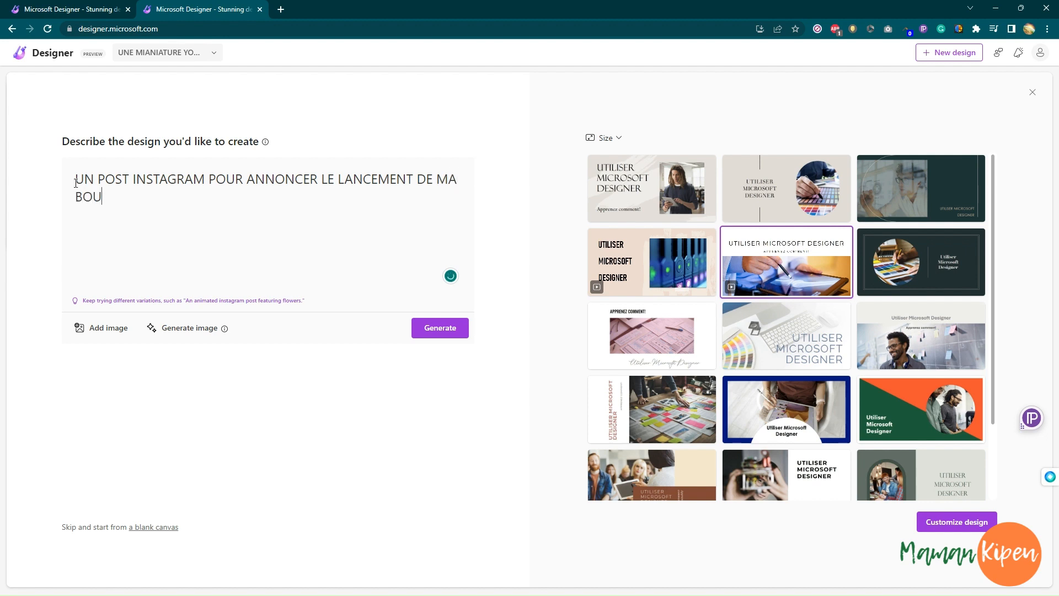
type("LANGERIE")
left_click(165, 334)
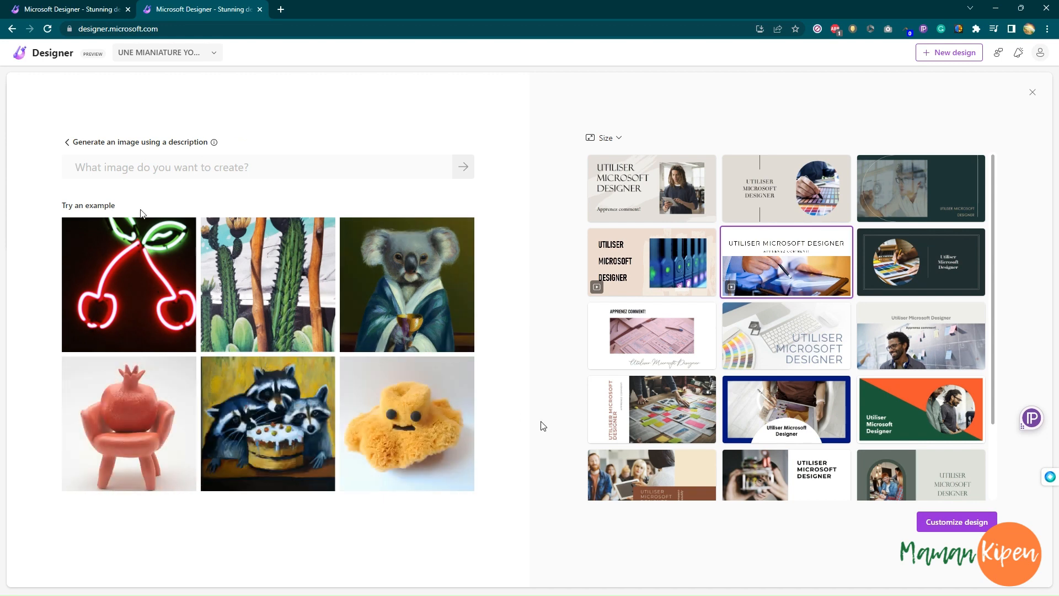
left_click(128, 165)
type("CROISSA")
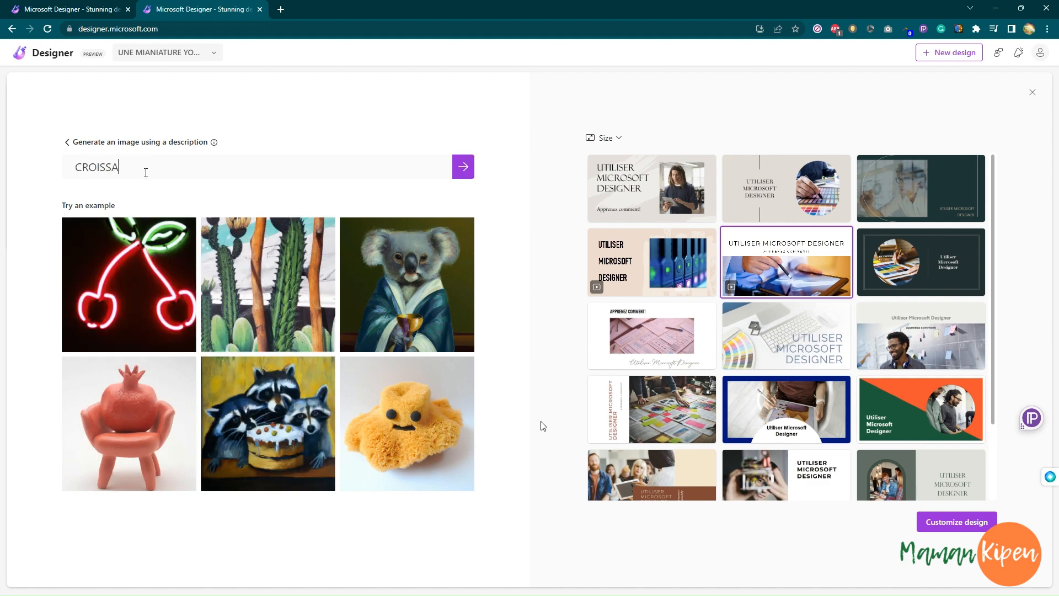
type("NTS")
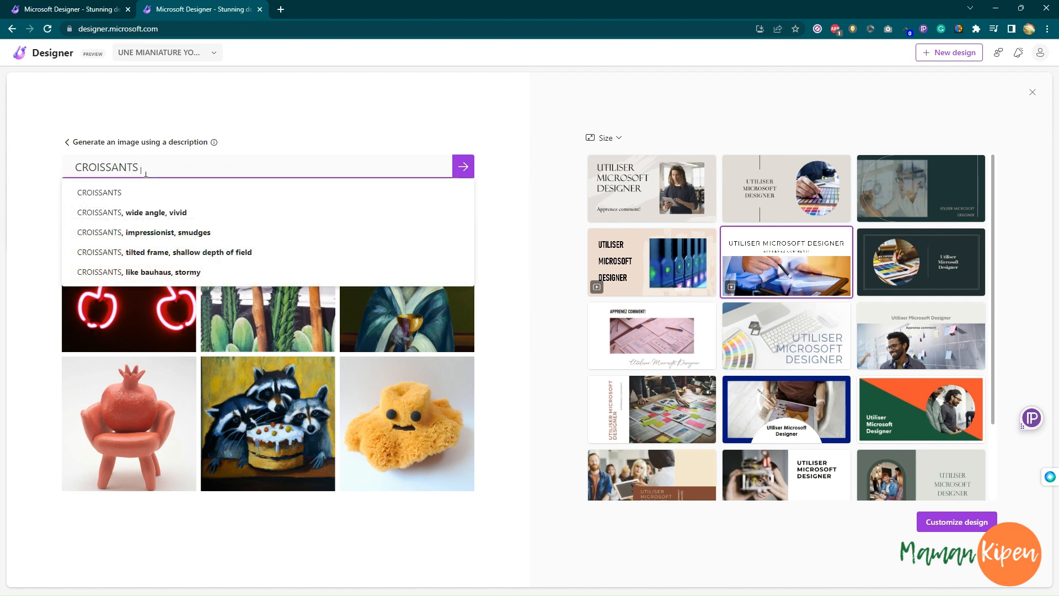
key("BackSpace")
key("BackSpace")
key("BackSpace")
key("BackSpace")
key("BackSpace")
key("BackSpace")
key("BackSpace")
key("BackSpace")
key("BackSpace")
key("BackSpace")
key("BackSpace")
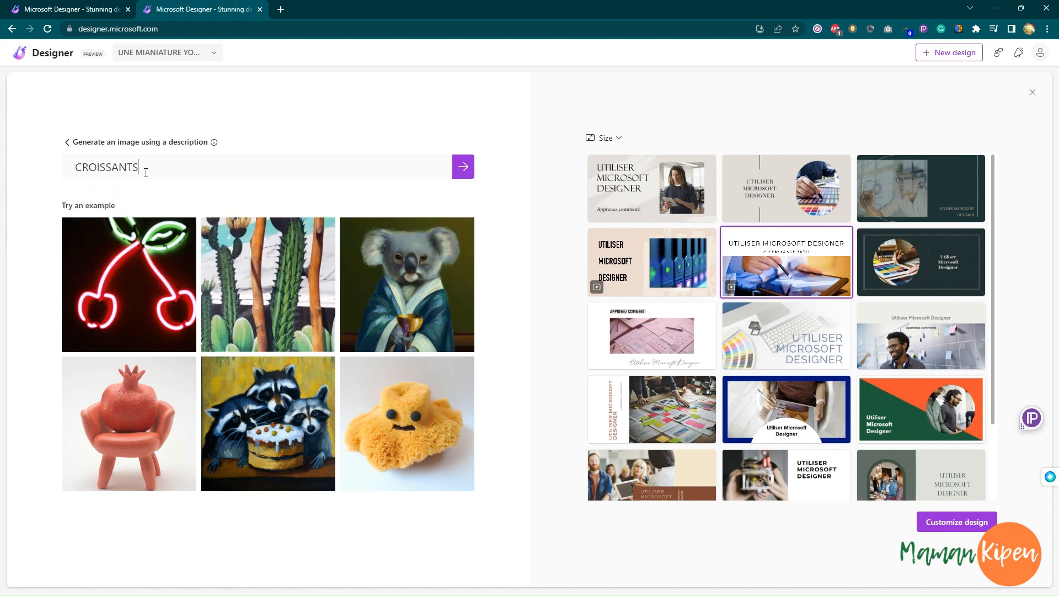
Step: Generate images from the description "PATISSERIES SUR UN PLATEAU" with the suggested style "as a 3D render, manmade"
type("PAS")
key("BackSpace")
type("TISSERIES SU")
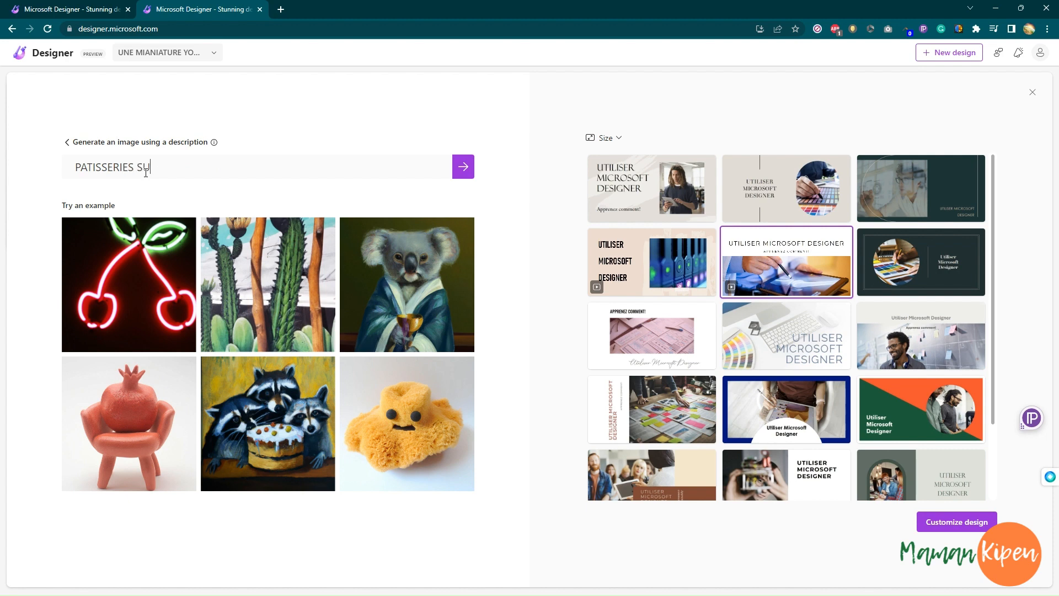
type("R UN PLATEAU")
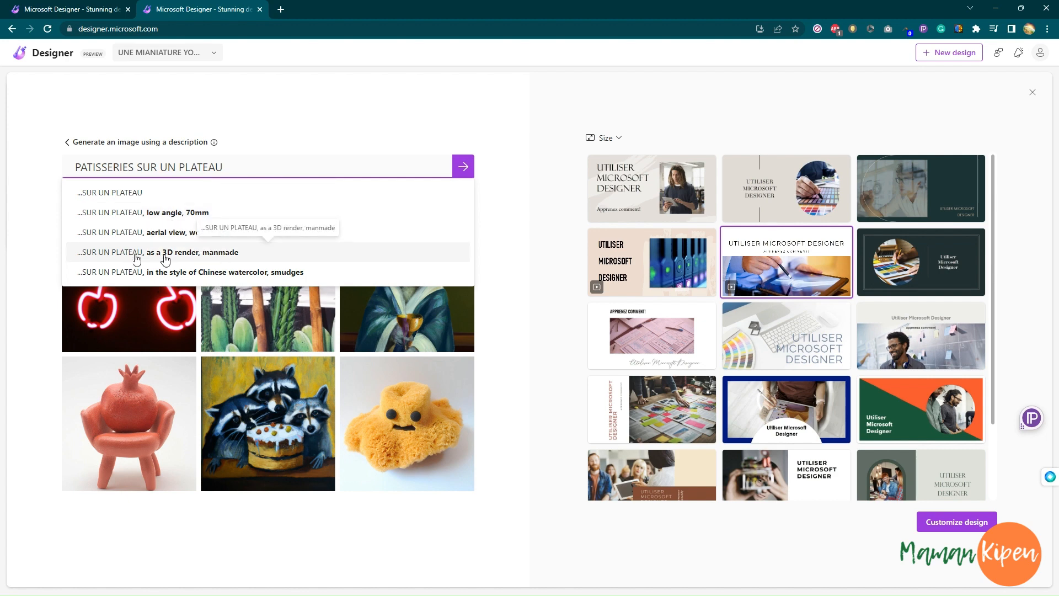
left_click(213, 259)
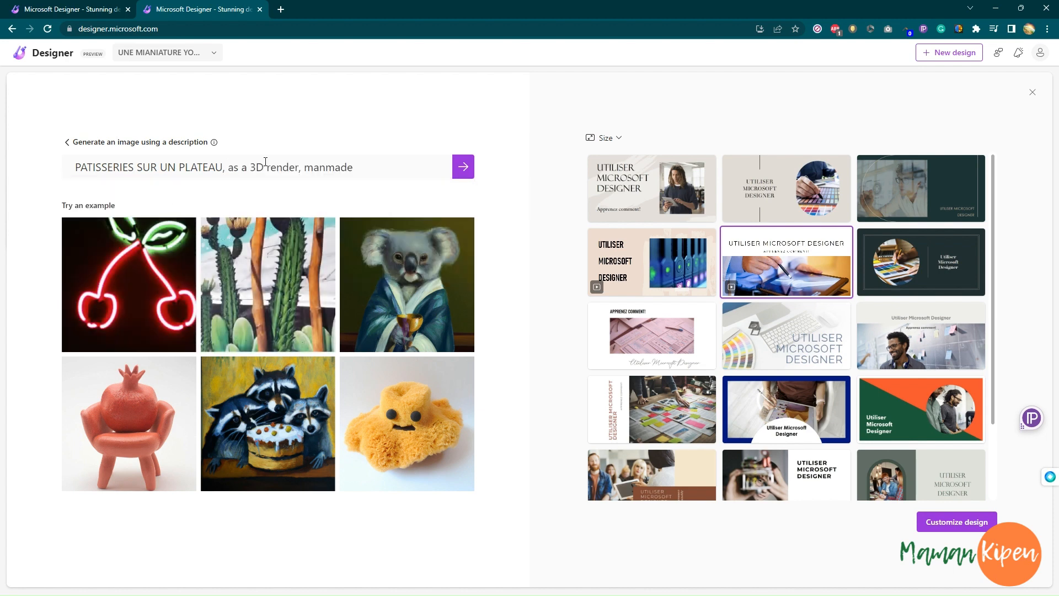
left_click(464, 169)
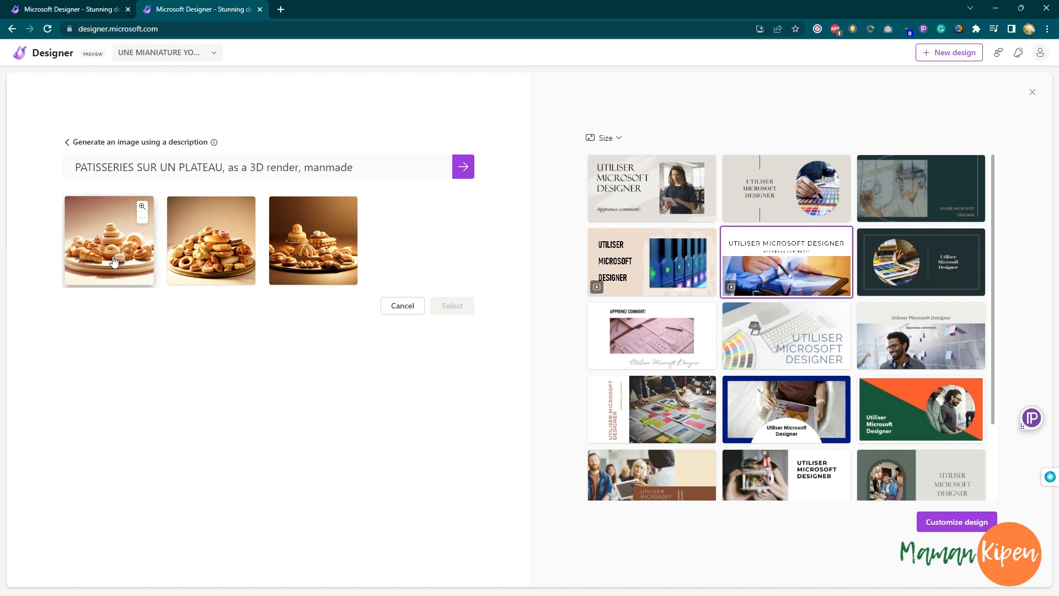
Step: Preview each of the three generated pastry images at full size
left_click(142, 206)
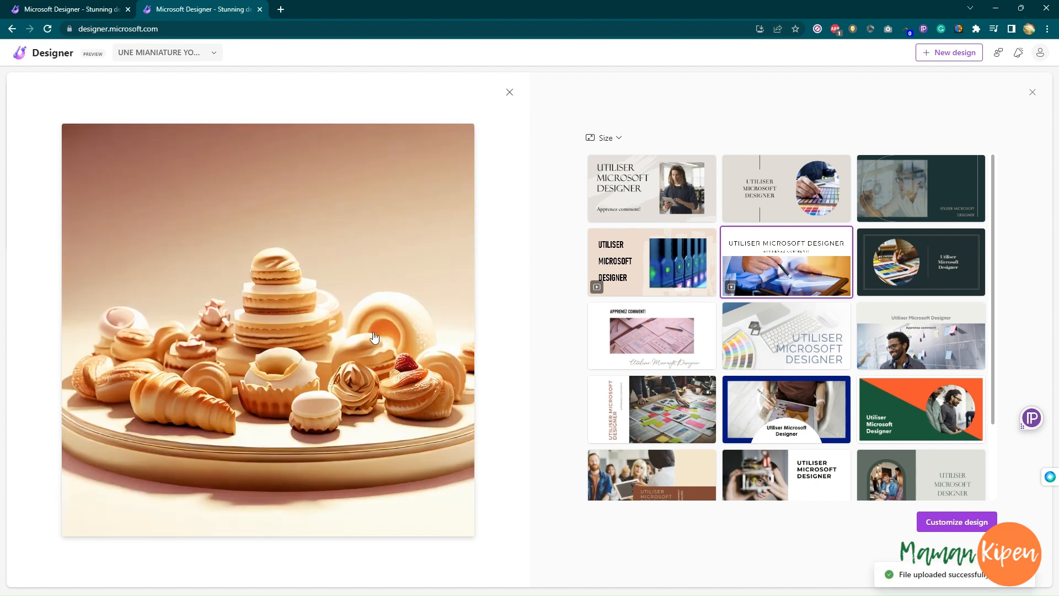
left_click(509, 93)
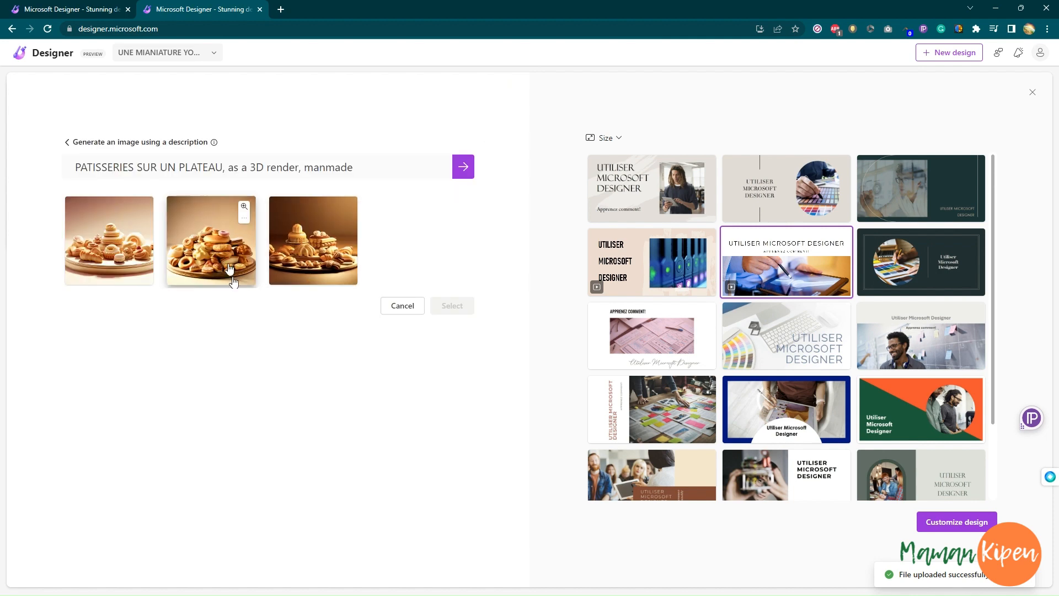
left_click(244, 206)
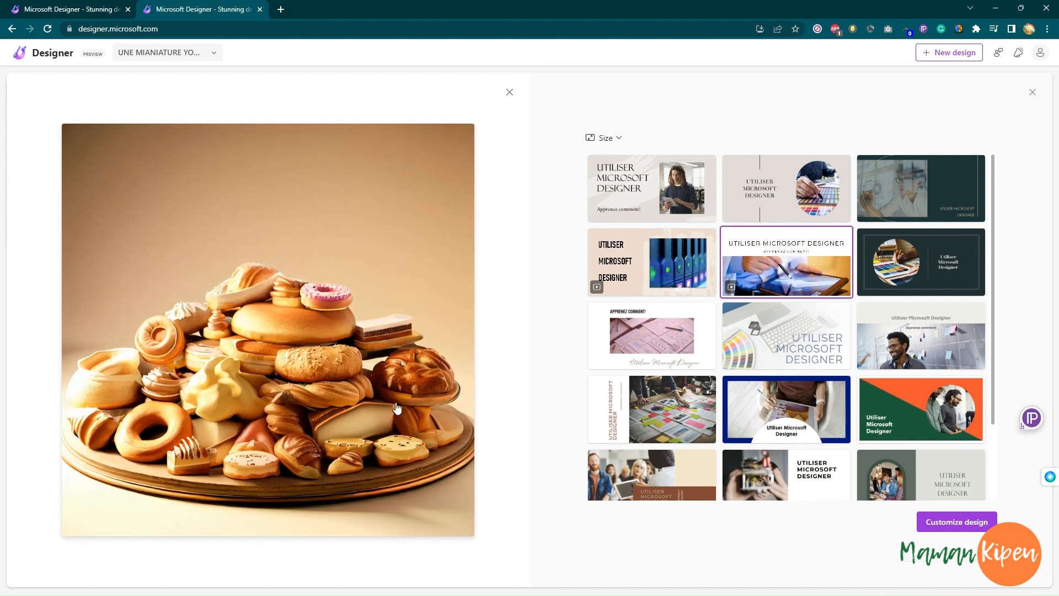
left_click(507, 94)
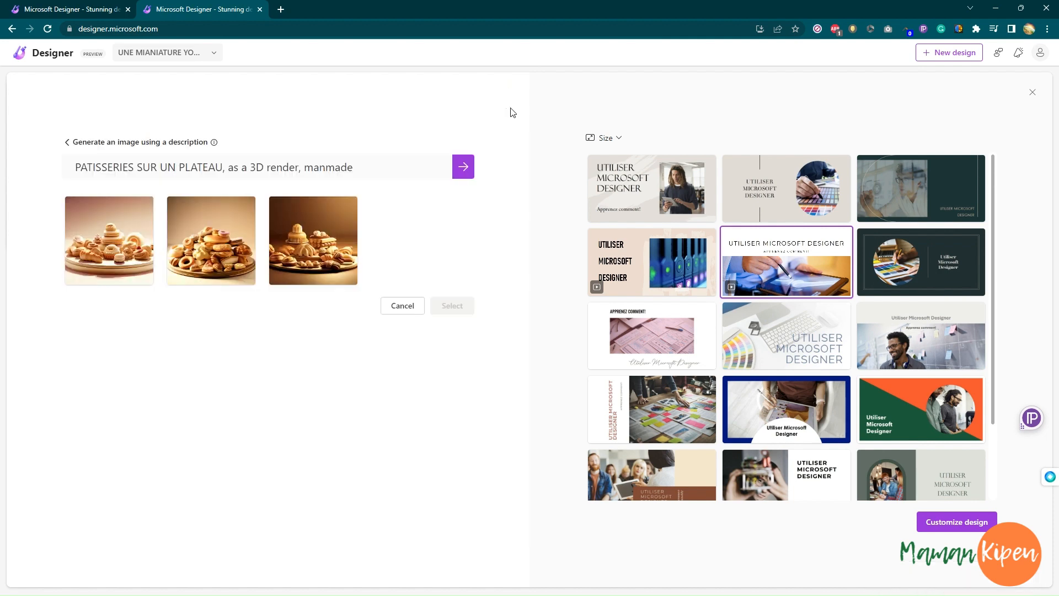
left_click(347, 208)
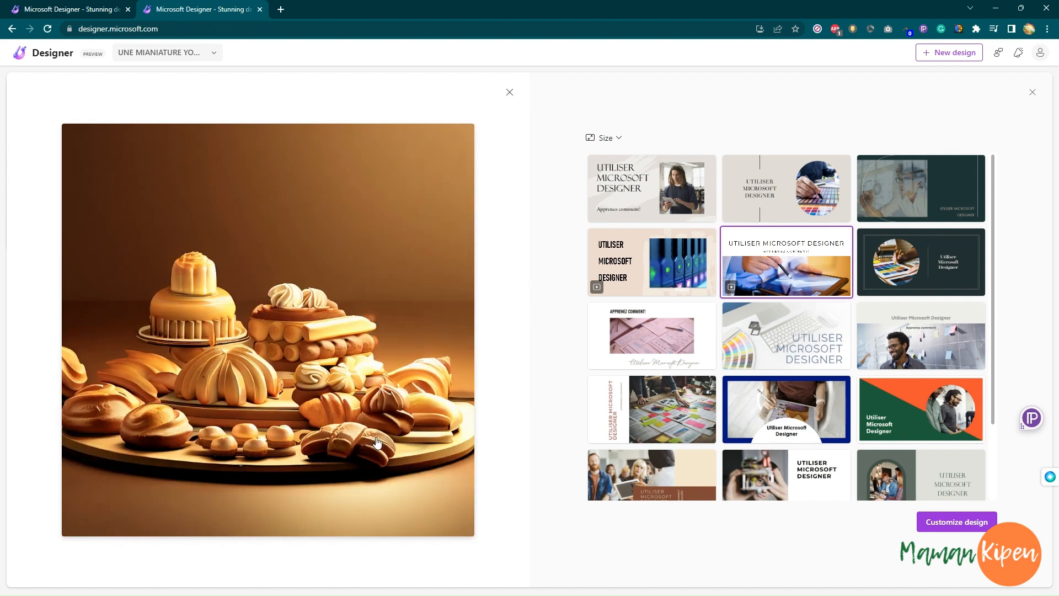
left_click(508, 93)
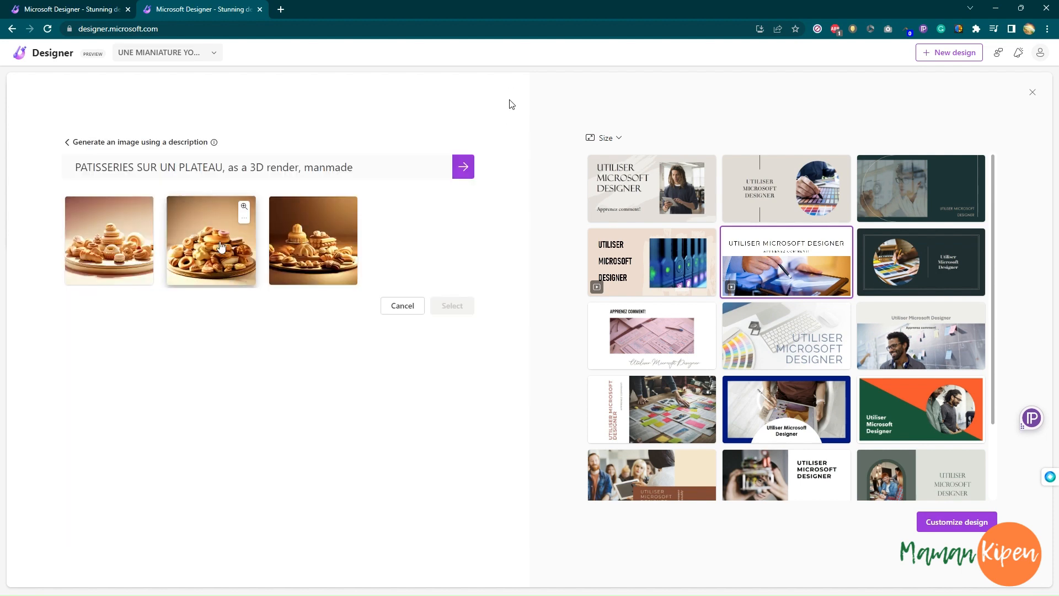
Step: Use the first generated pastry image, with the tiered cake in the middle, for the bakery post
left_click(110, 239)
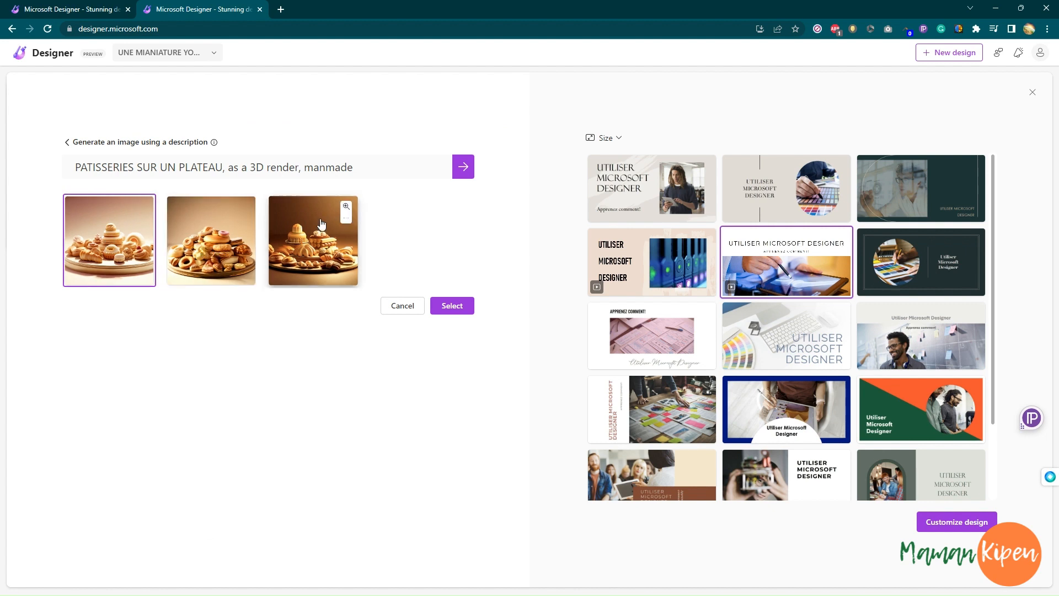
left_click(440, 310)
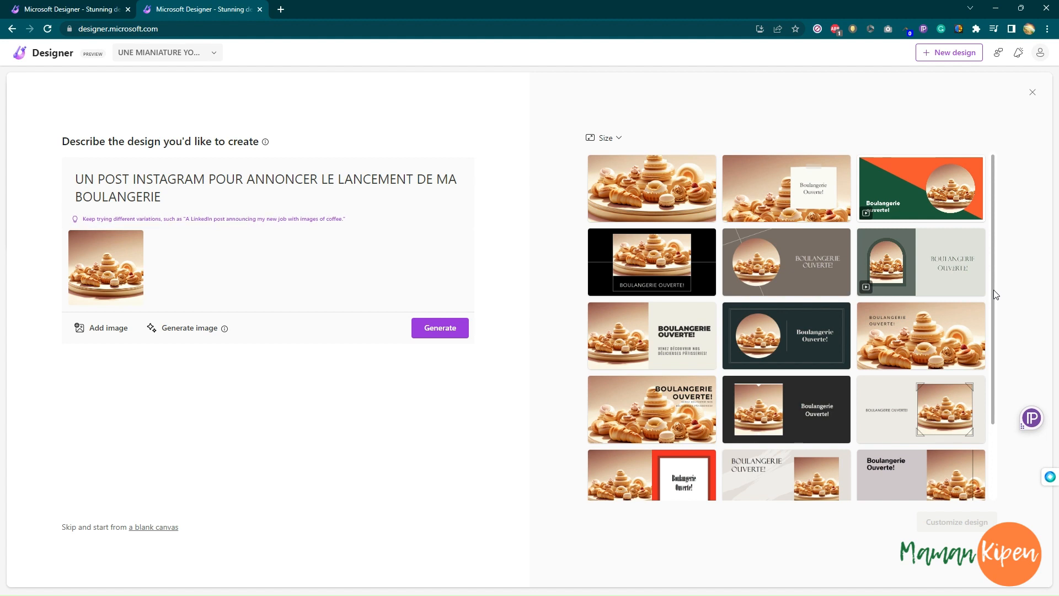
Step: Choose the full-photo design with the bold "BOULANGERIE OUVERTE!" heading for customizing and replace the current design with it
scroll(774, 389, "down", 2)
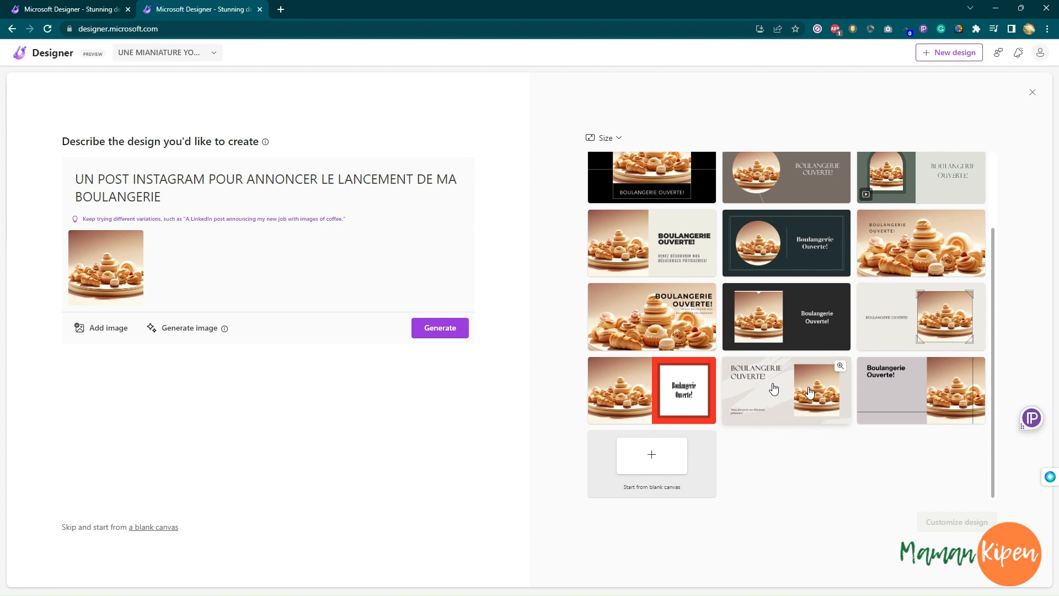
left_click(630, 331)
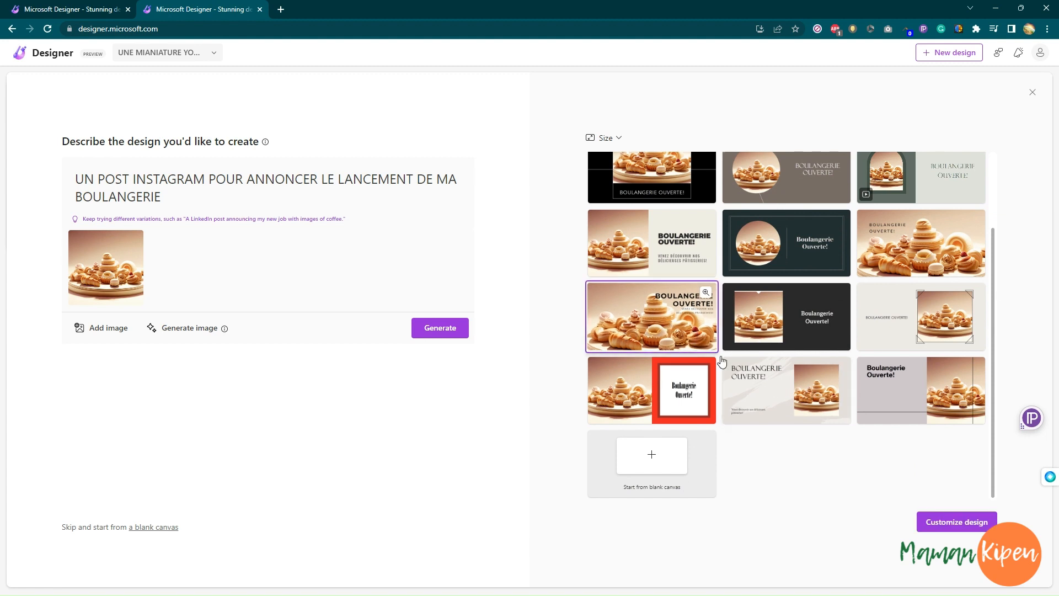
left_click(956, 522)
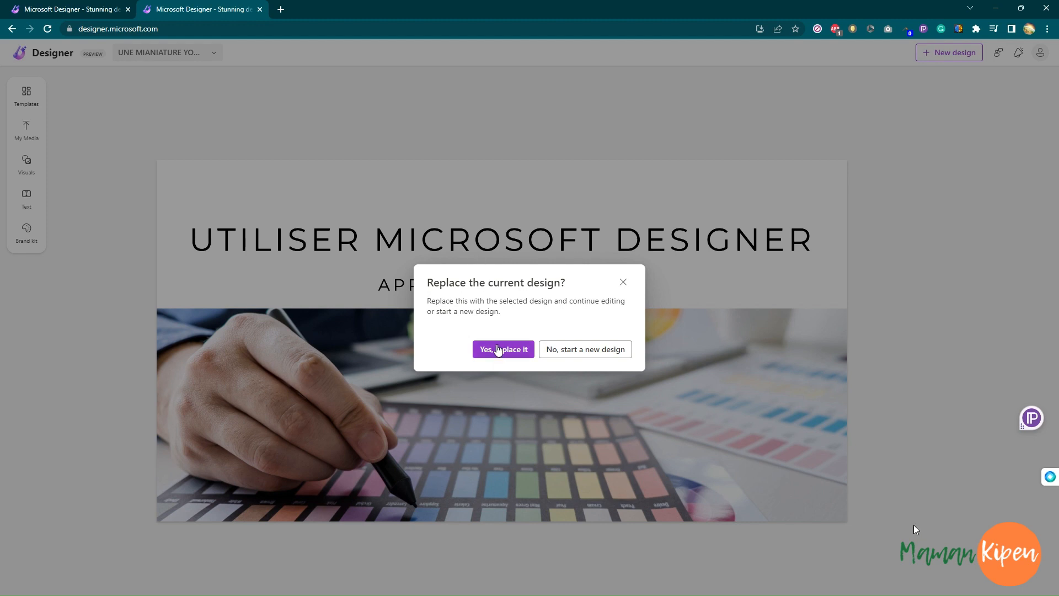
left_click(500, 354)
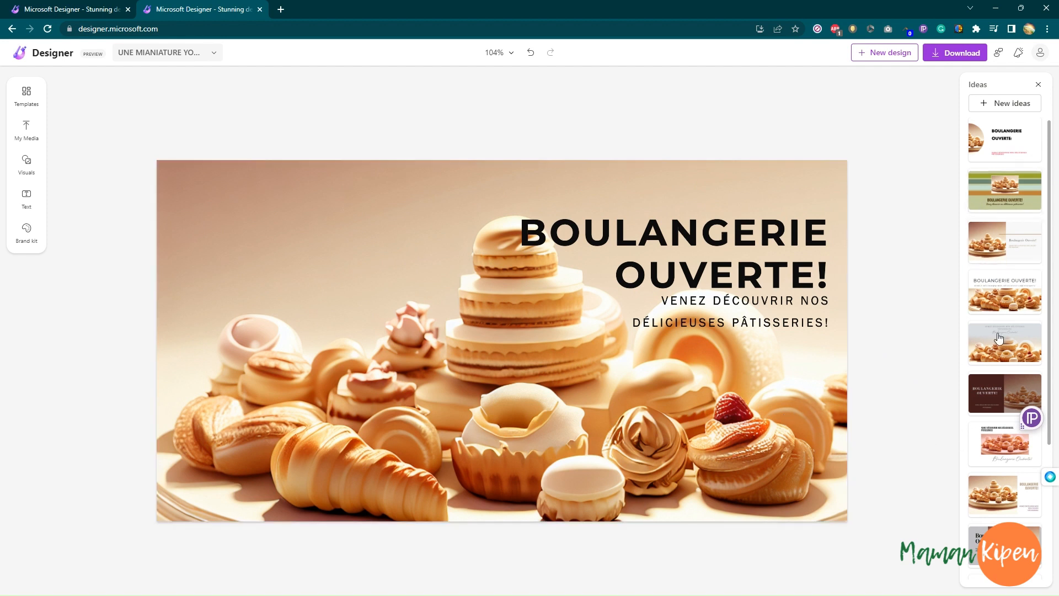
Step: Try two suggested ideas on the bakery design, ending with the pastry photo beside a white text panel
left_click(1017, 347)
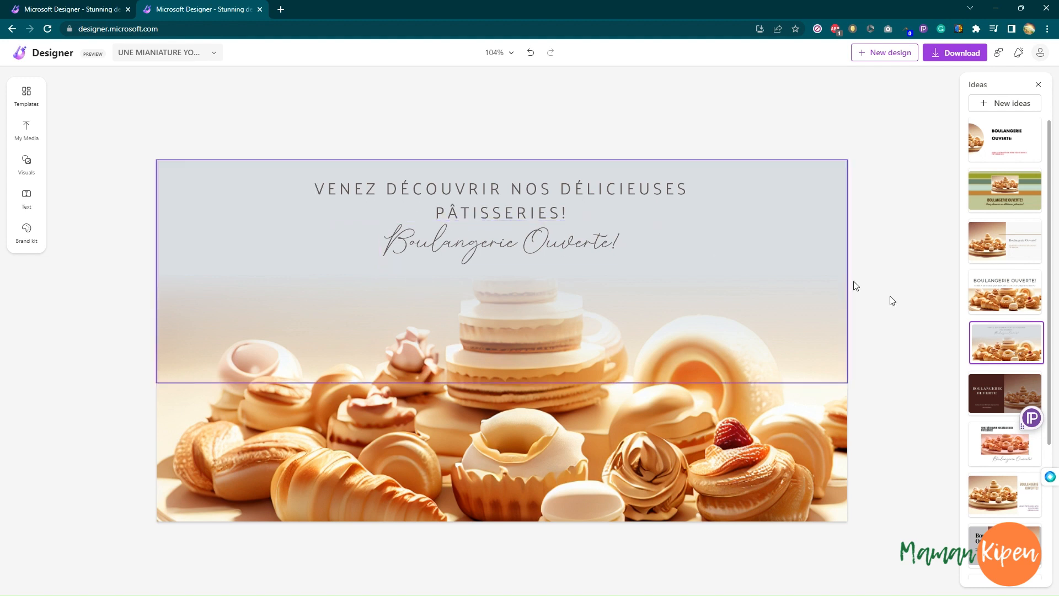
left_click(1028, 500)
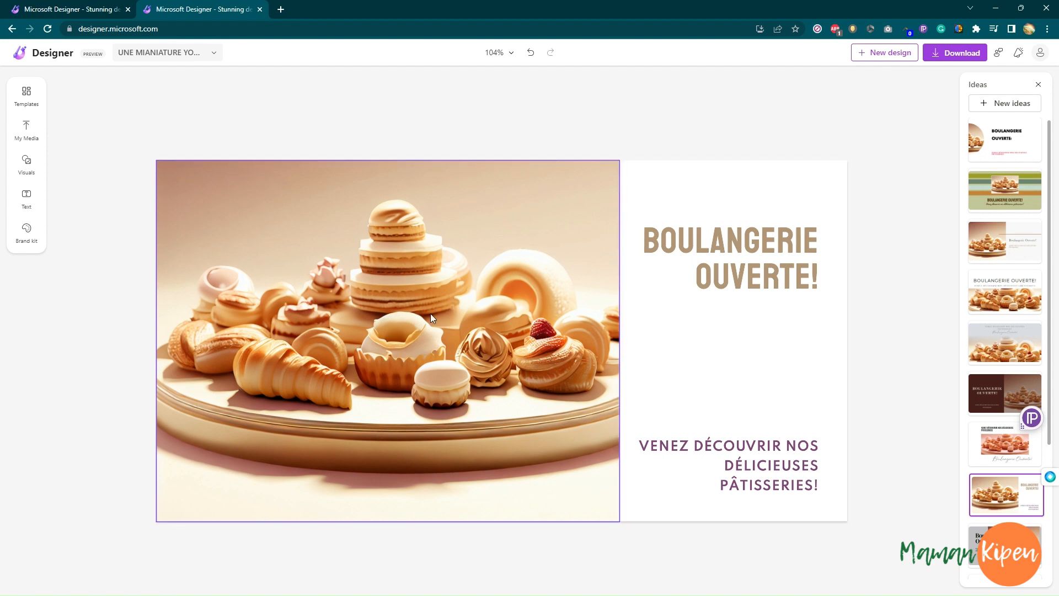
Step: Start a new blank design at the 1200 x 628px size
left_click(995, 103)
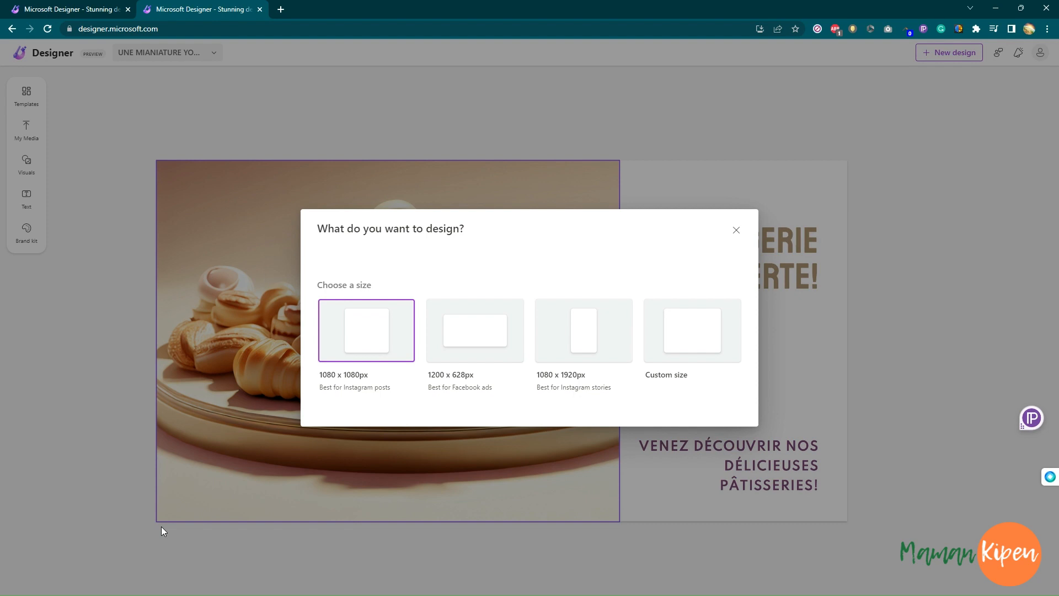
left_click(471, 331)
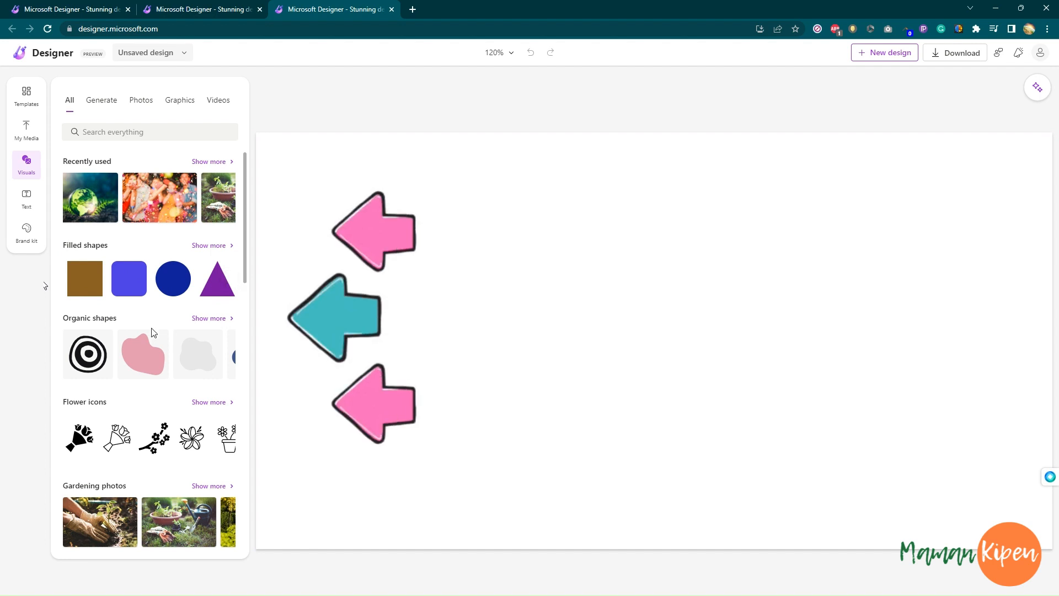
Step: Browse the visuals library, search it for "FEMMES" and add the photo of five women in blazers against a white wall
scroll(226, 348, "down", 3)
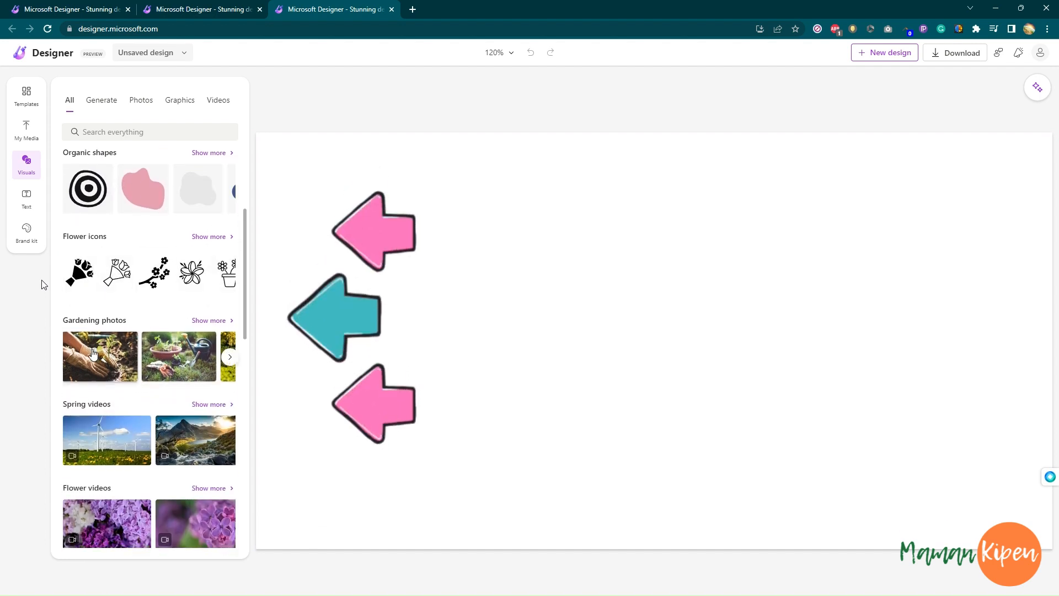
scroll(138, 306, "down", 3)
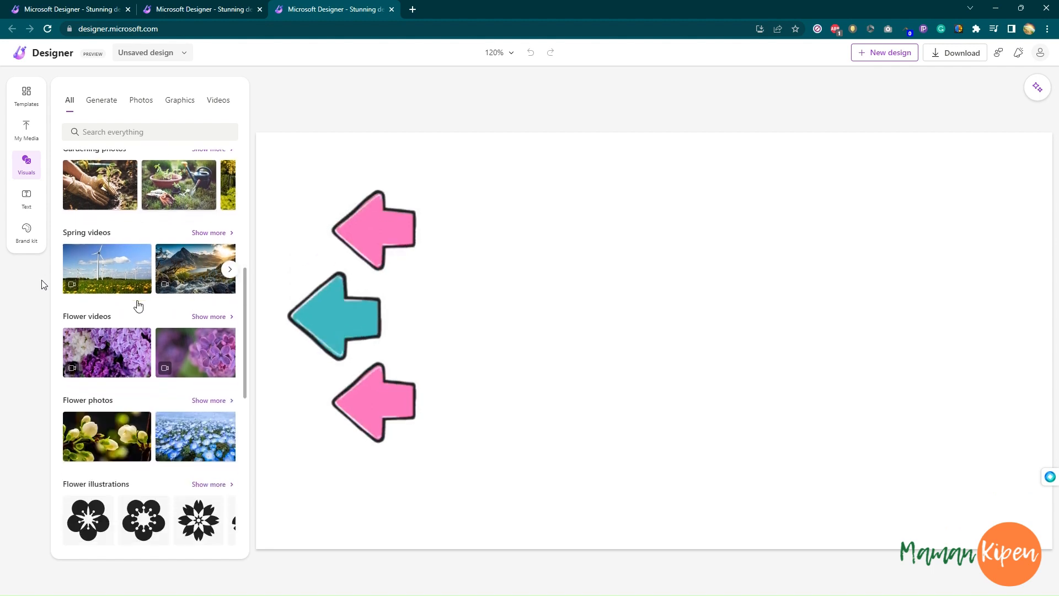
scroll(137, 306, "down", 8)
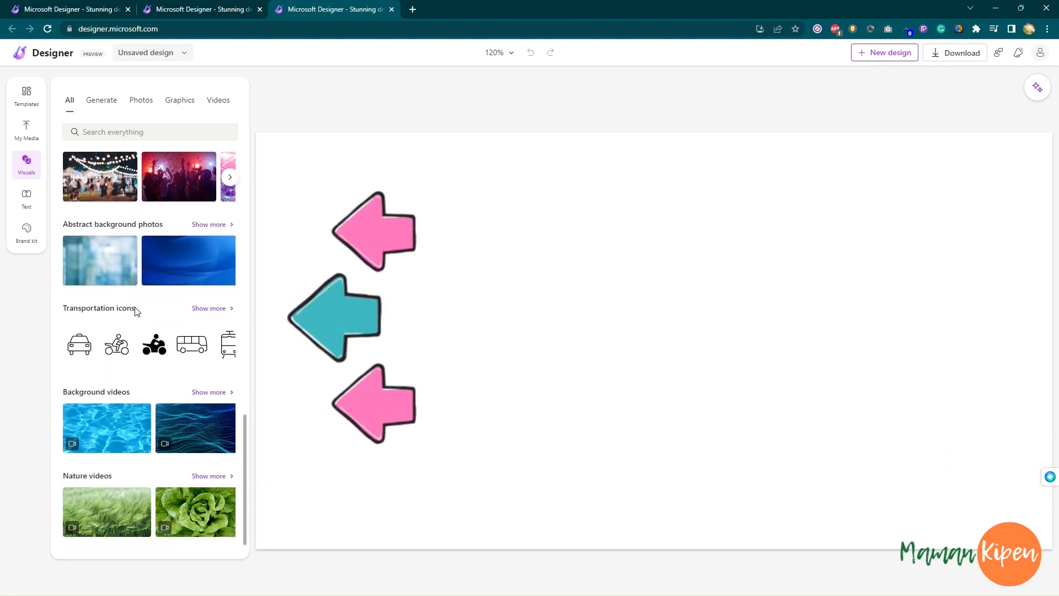
scroll(124, 247, "up", 5)
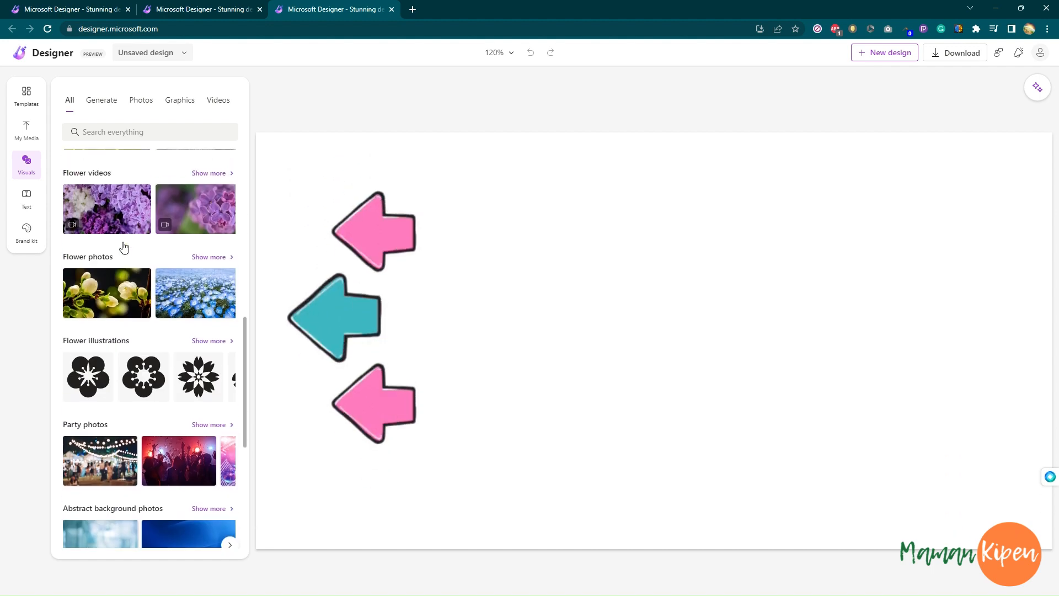
scroll(124, 247, "up", 6)
scroll(110, 165, "down", 1)
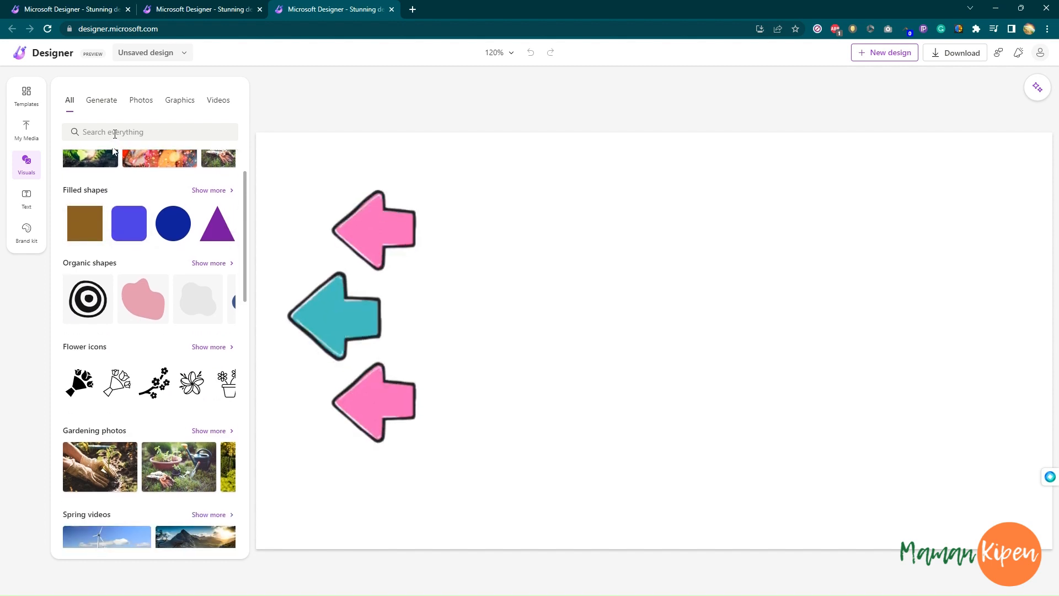
left_click(115, 134)
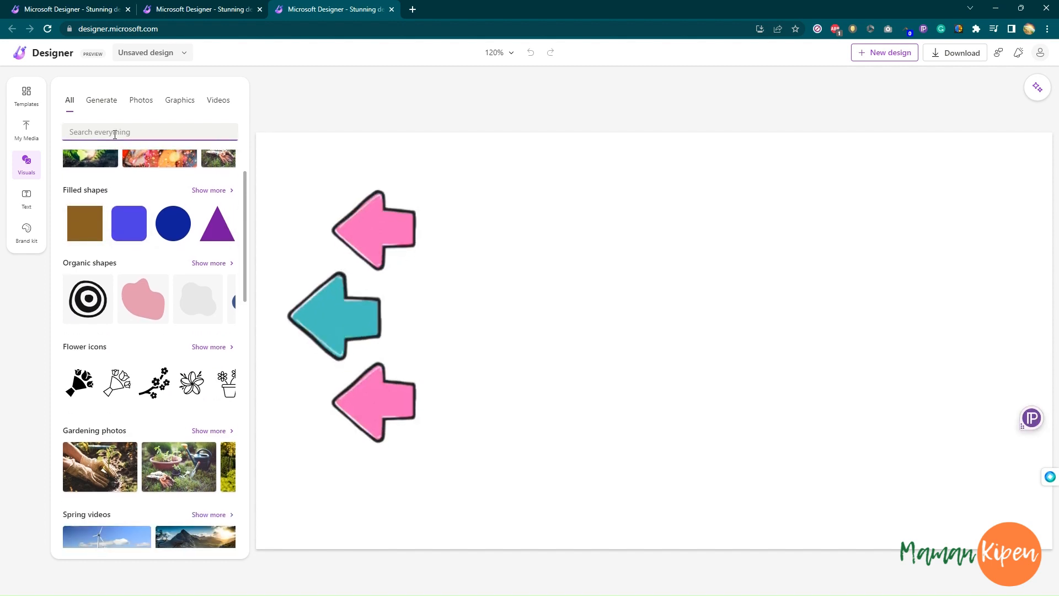
type("FEMMES")
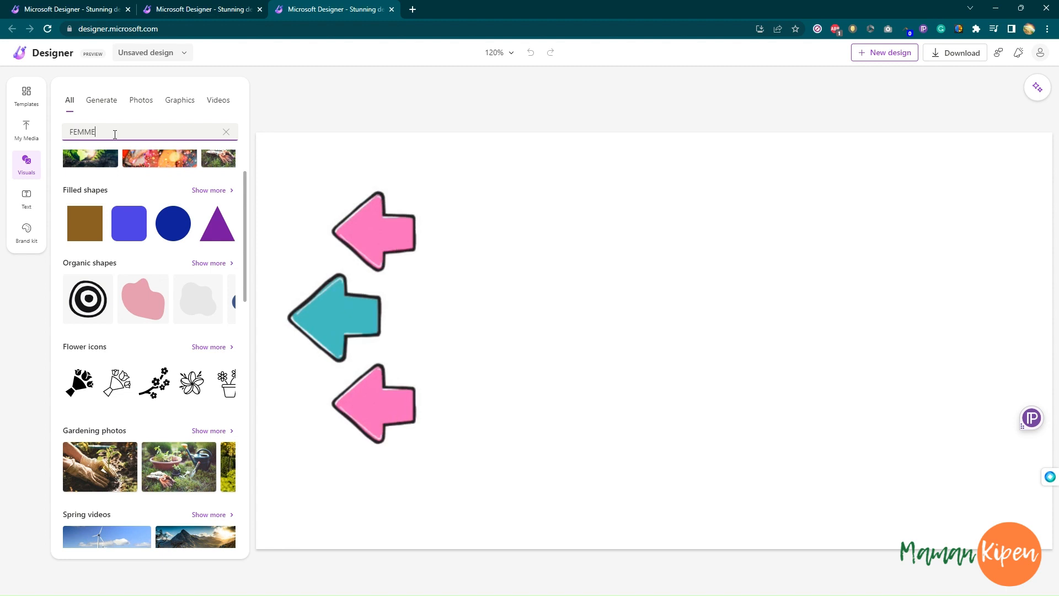
key("Return")
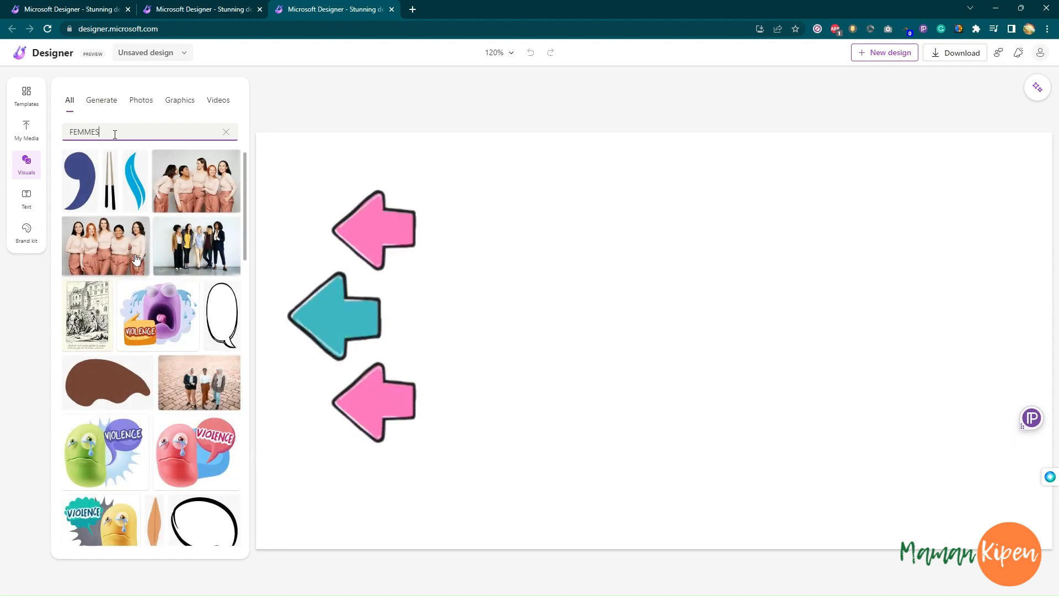
left_click(157, 236)
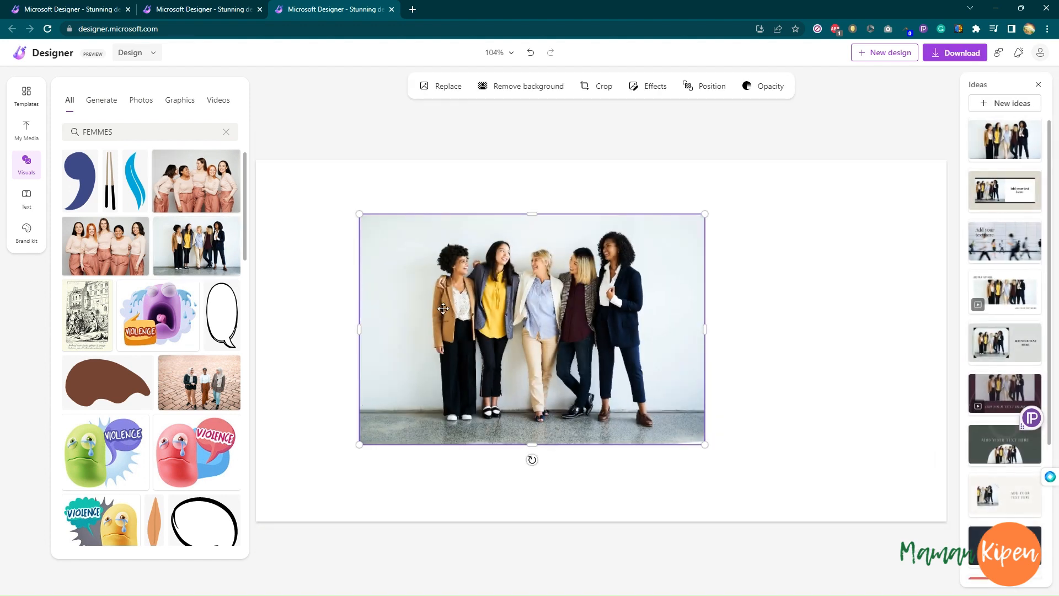
Step: Set the photo of the five women as the design's background and apply an automatic Inspire me effect to it
right_click(527, 294)
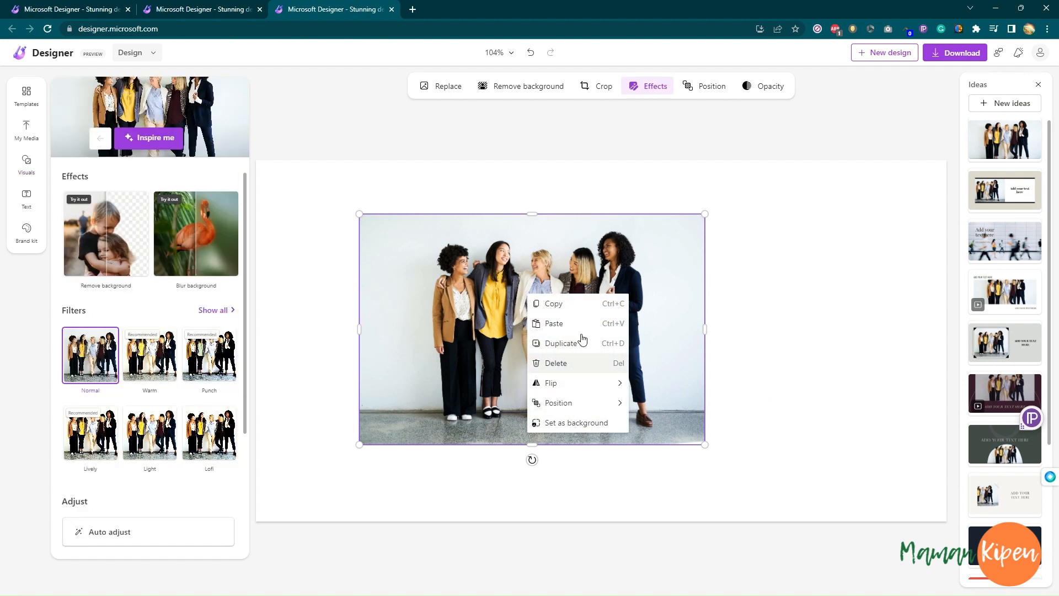
left_click(576, 423)
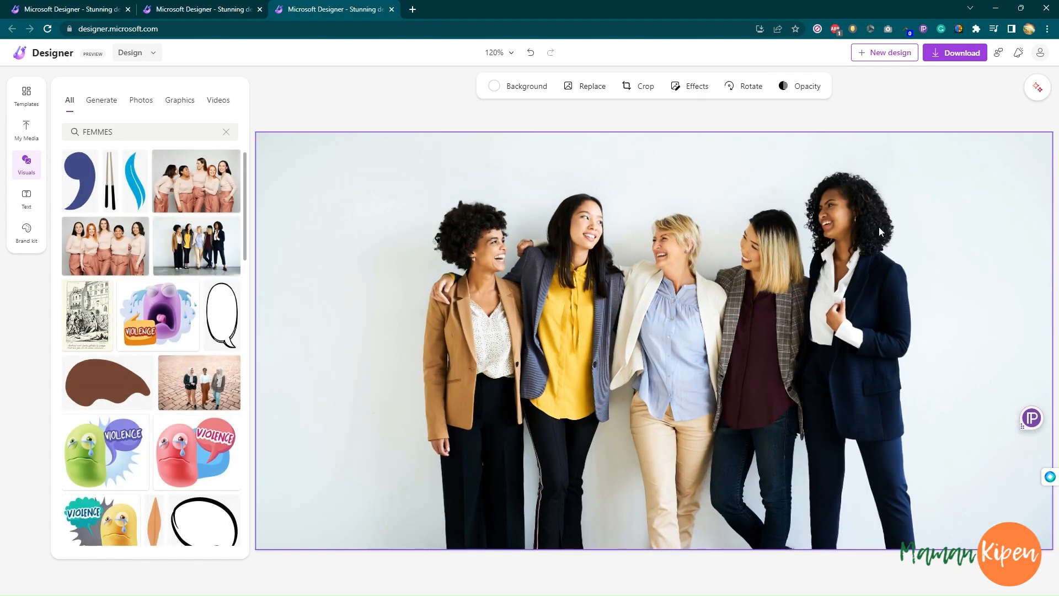
left_click(693, 88)
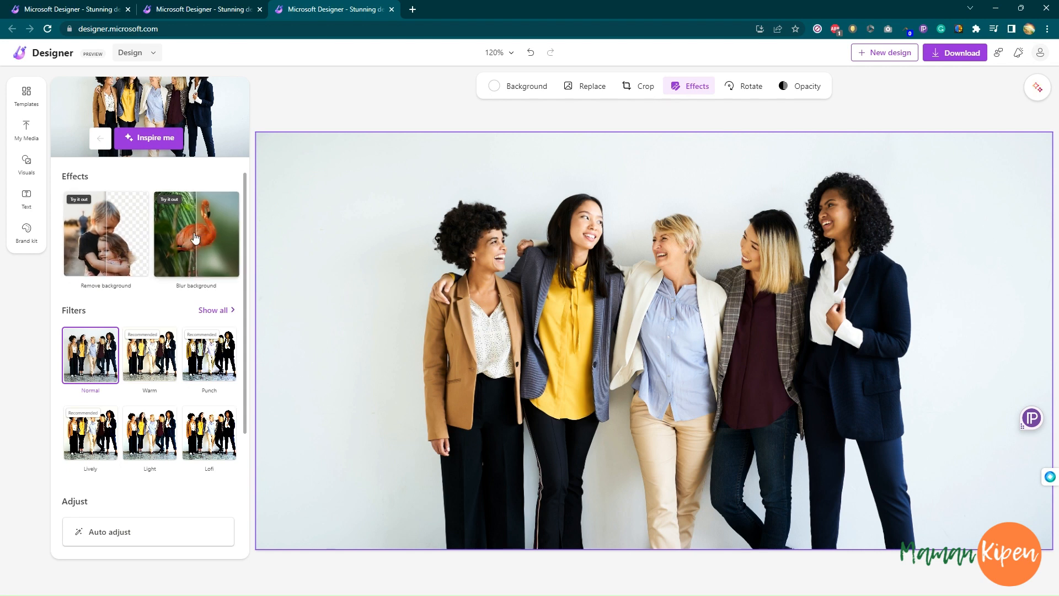
left_click(149, 140)
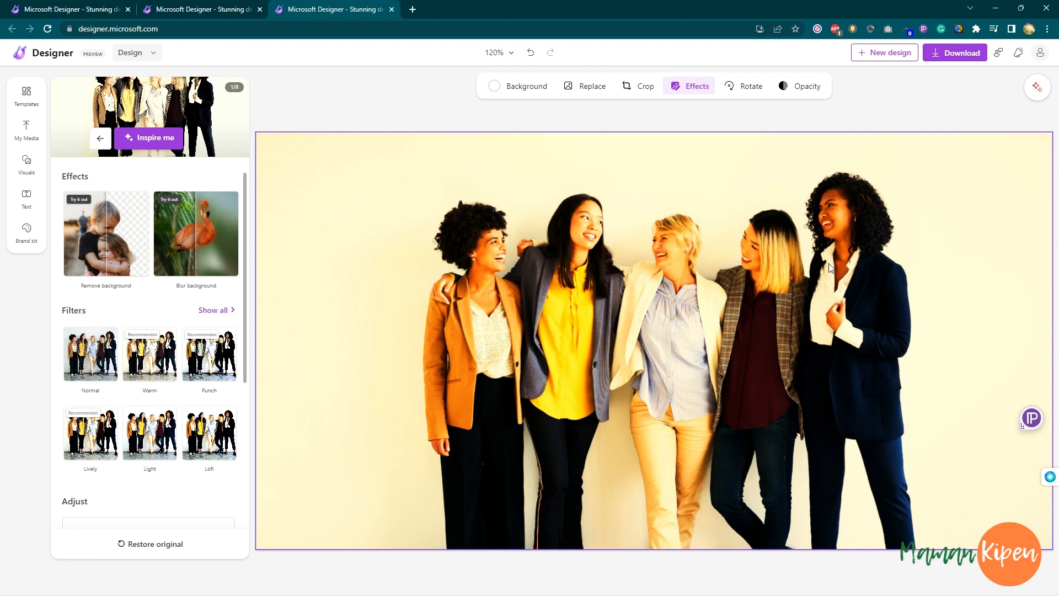
scroll(217, 429, "down", 5)
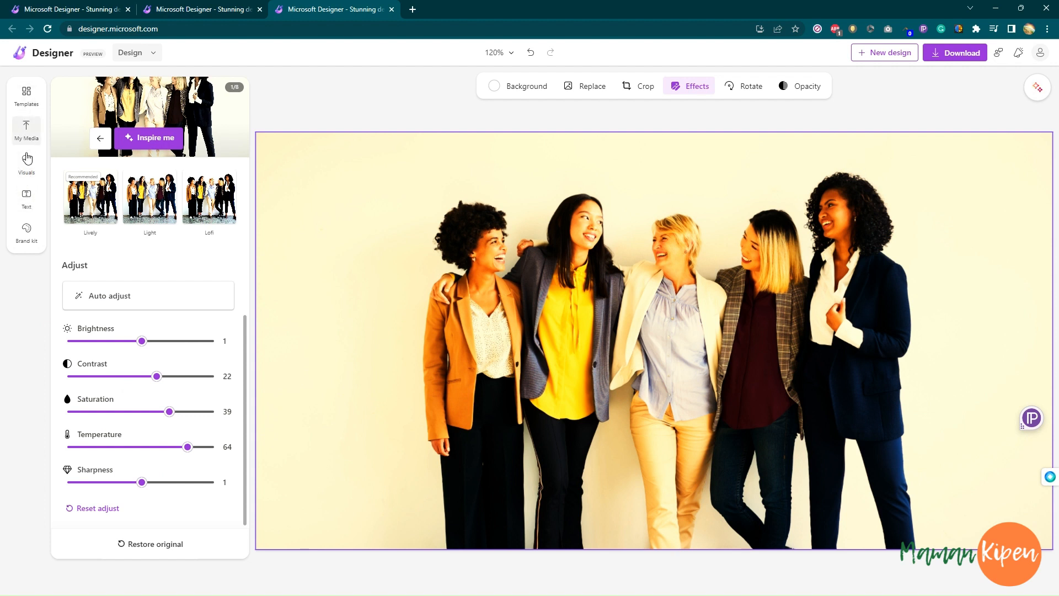
Step: Add the preset text "THE LAST REP IS THE BEST REP" to the design
left_click(29, 209)
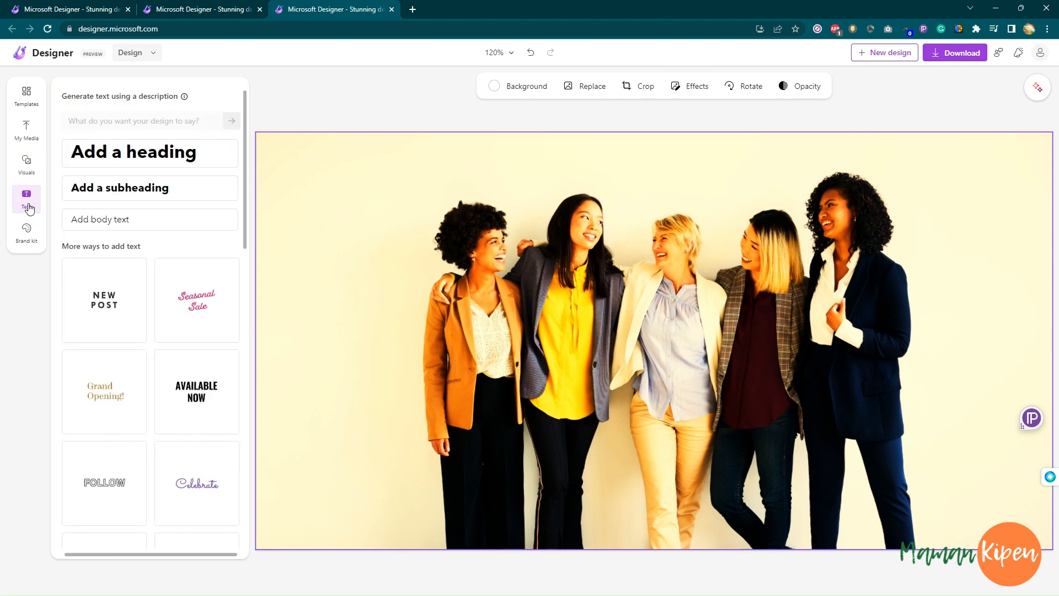
scroll(132, 314, "down", 12)
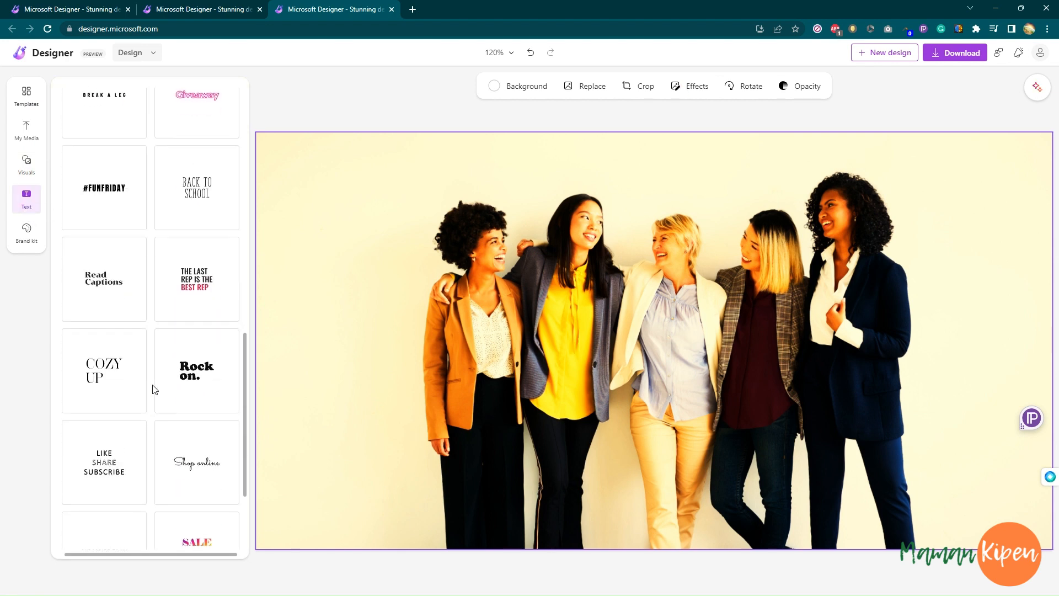
scroll(162, 403, "down", 1)
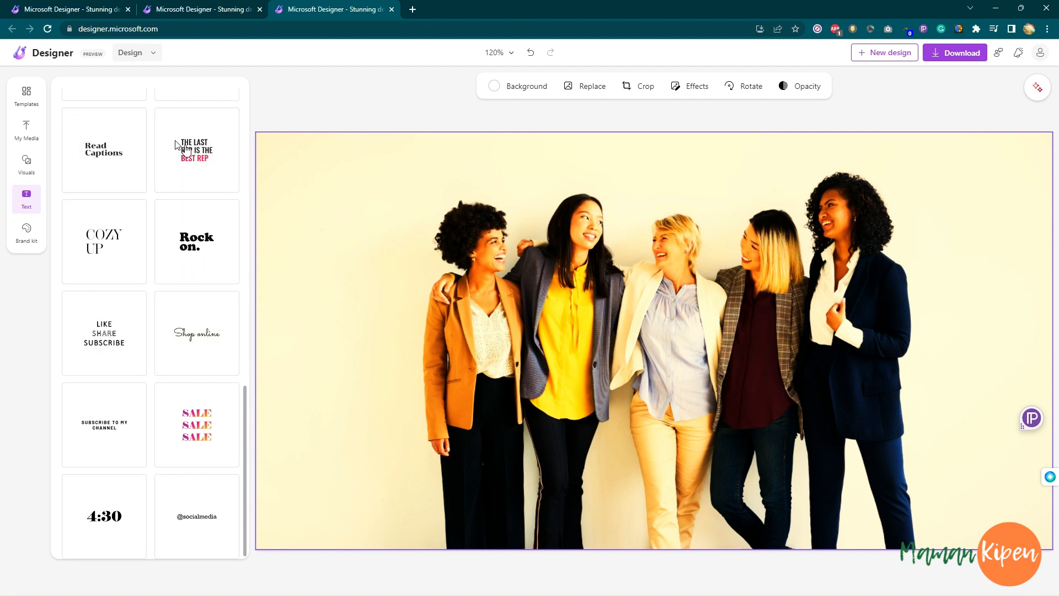
left_click(197, 150)
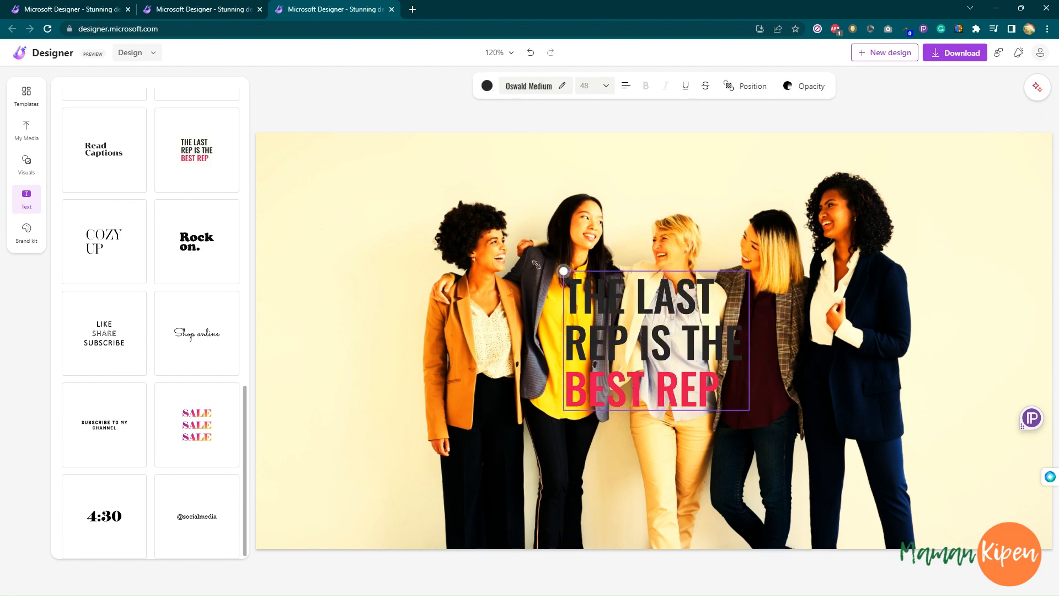
Step: Enlarge the added text to about size 91 and place it over the lower-left part of the photo
left_click_drag(569, 273, 398, 148)
left_click_drag(466, 285, 351, 225)
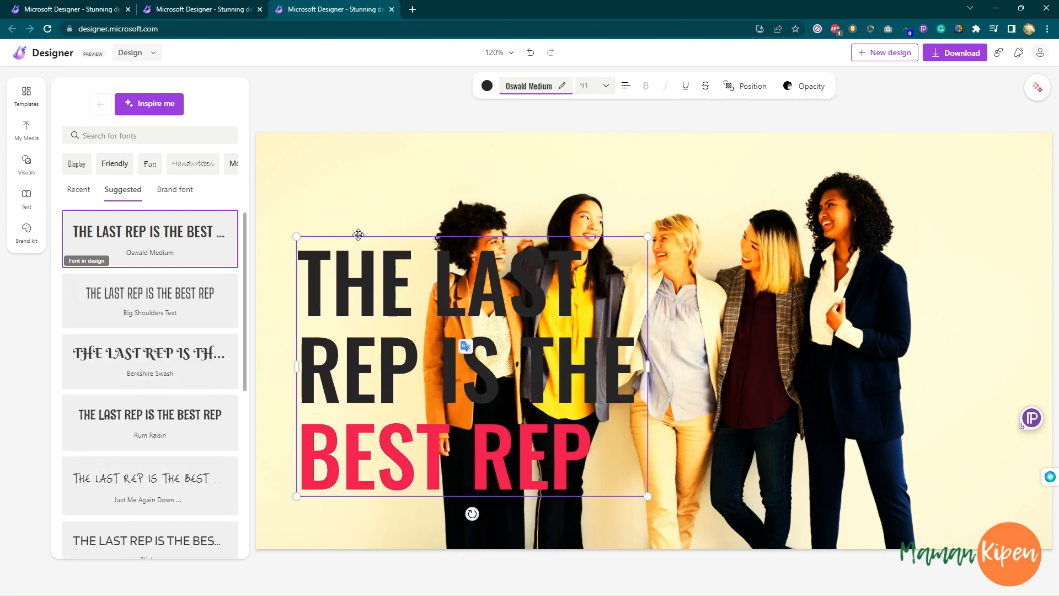
Step: Apply the suggested design idea showing a head silhouette filled with a businessman climbing stairs
left_click(433, 163)
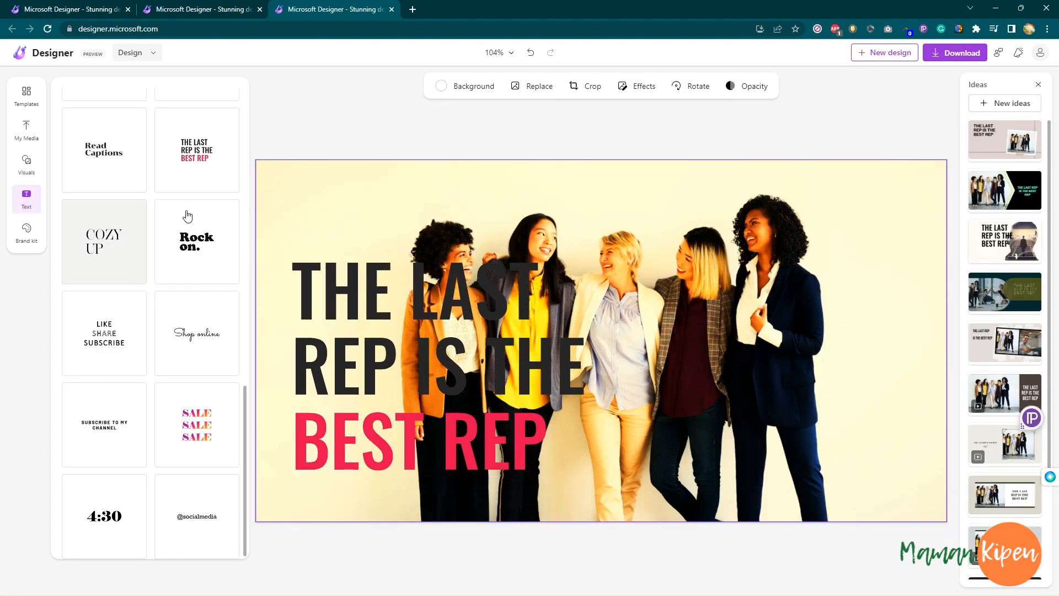
left_click(407, 289)
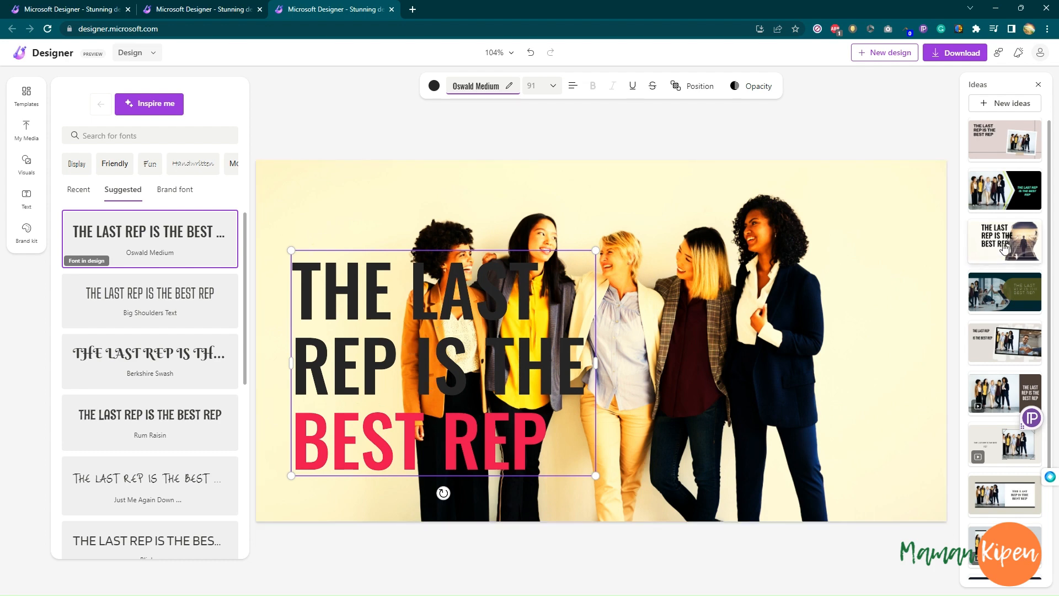
left_click(1004, 247)
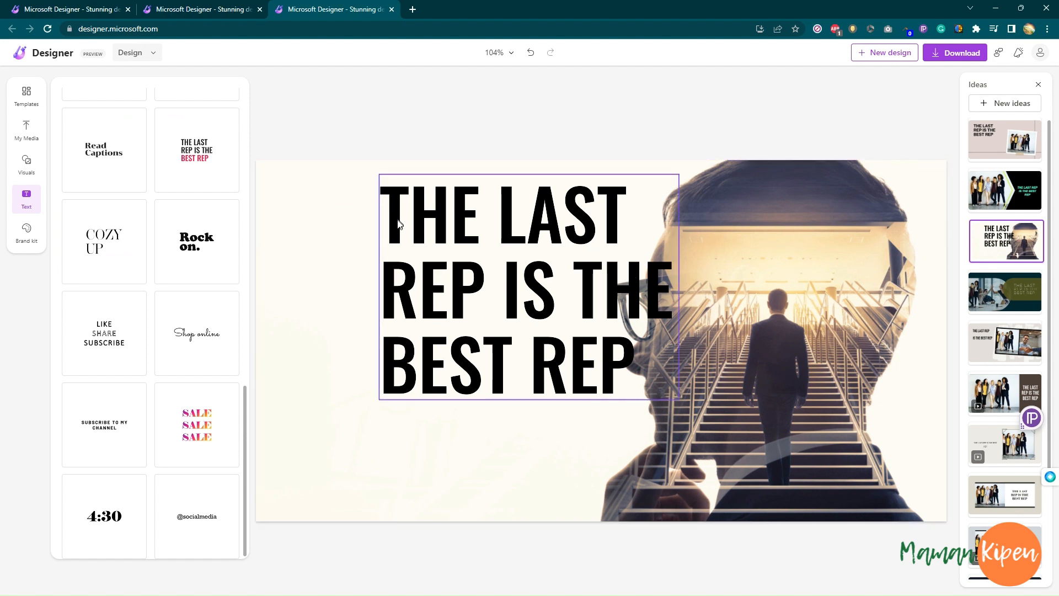
Step: Replace the slogan with "COMMENT UTILISER MS DESIGNER" and move the text clear of the silhouette into the empty left part of the canvas
left_click(479, 228)
left_click(450, 225)
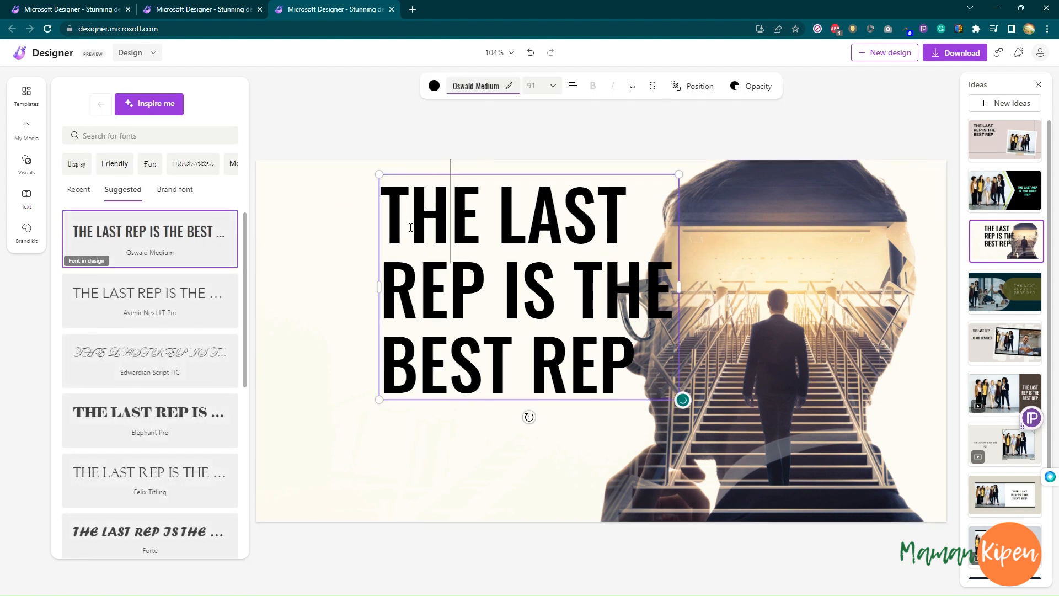
left_click_drag(383, 220, 650, 358)
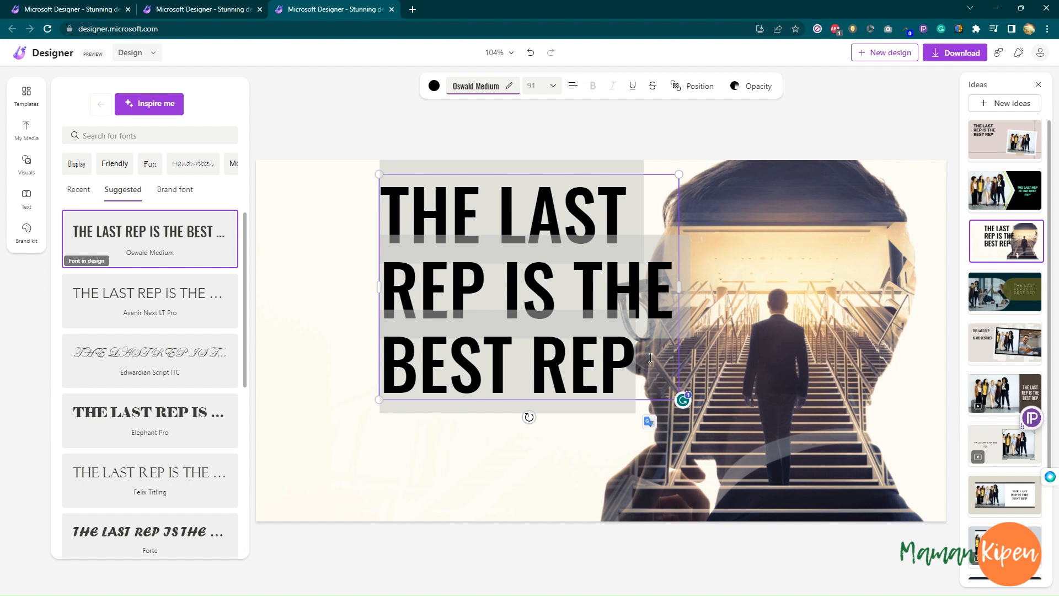
type("COMMENT")
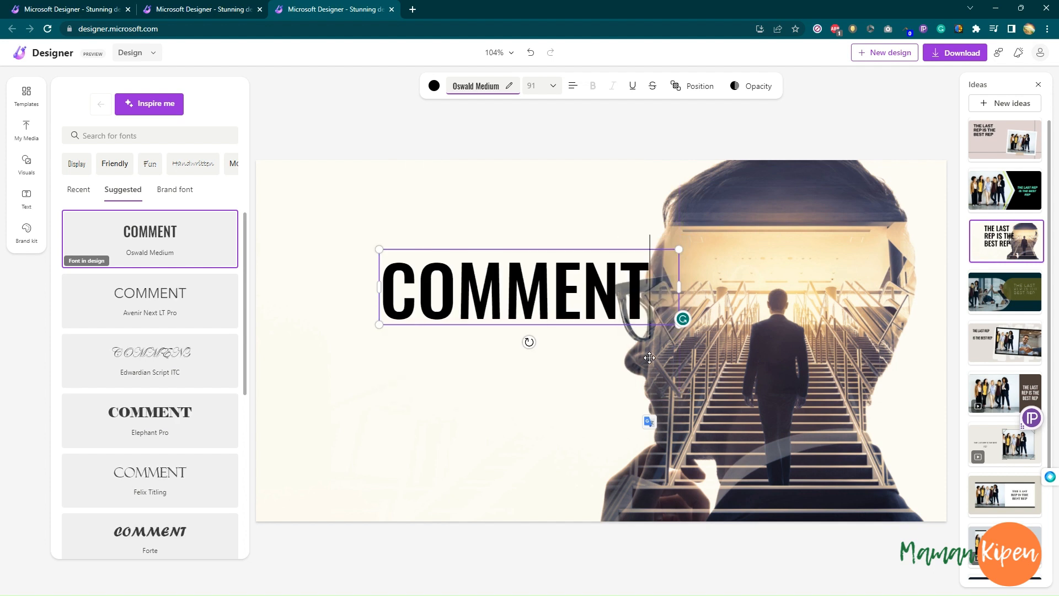
type(" UTILIS")
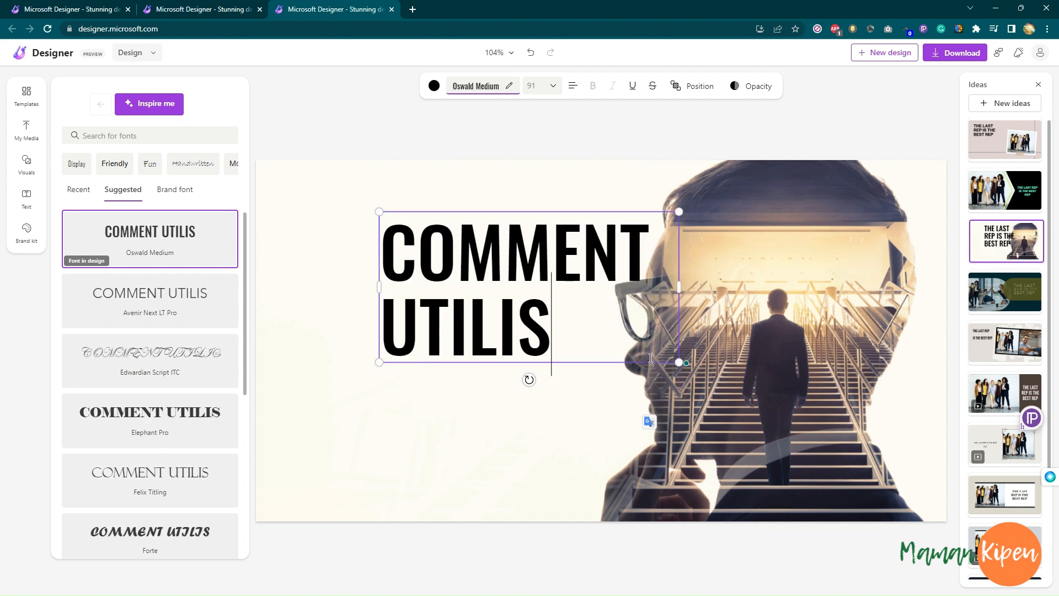
type("ER ")
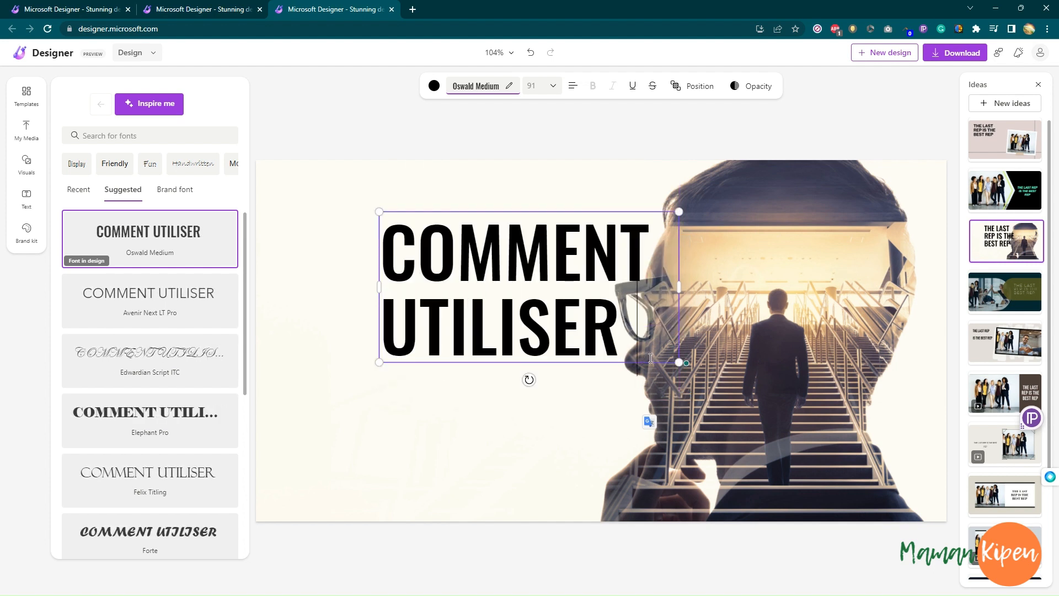
type("MS DESI")
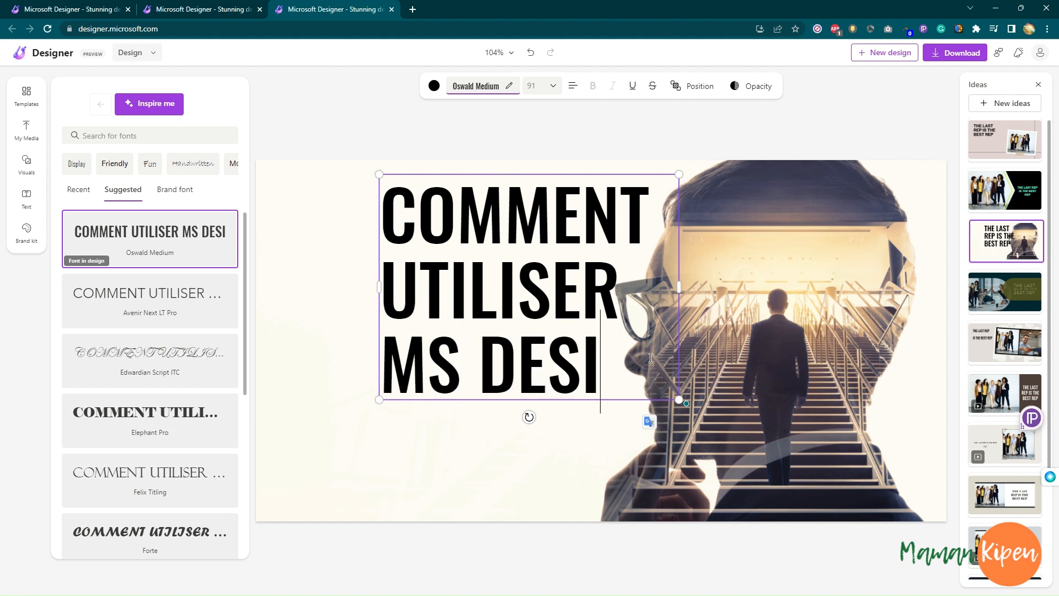
type("GNER")
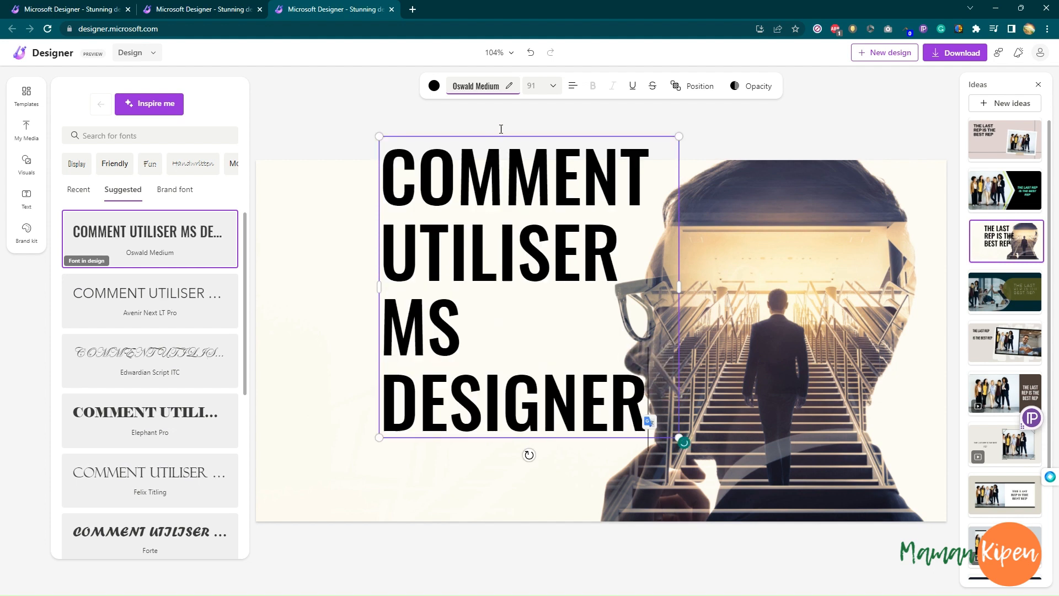
left_click_drag(501, 135, 400, 176)
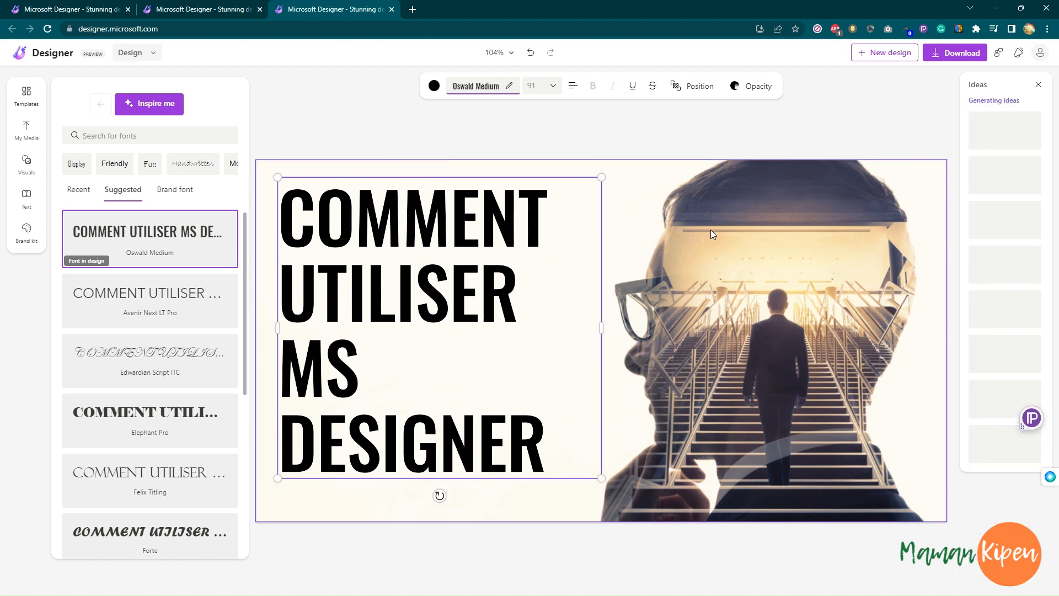
Step: Try the animated pink workspace and silhouette ideas, and apply the blue halftone idea with two circular photos
left_click(755, 174)
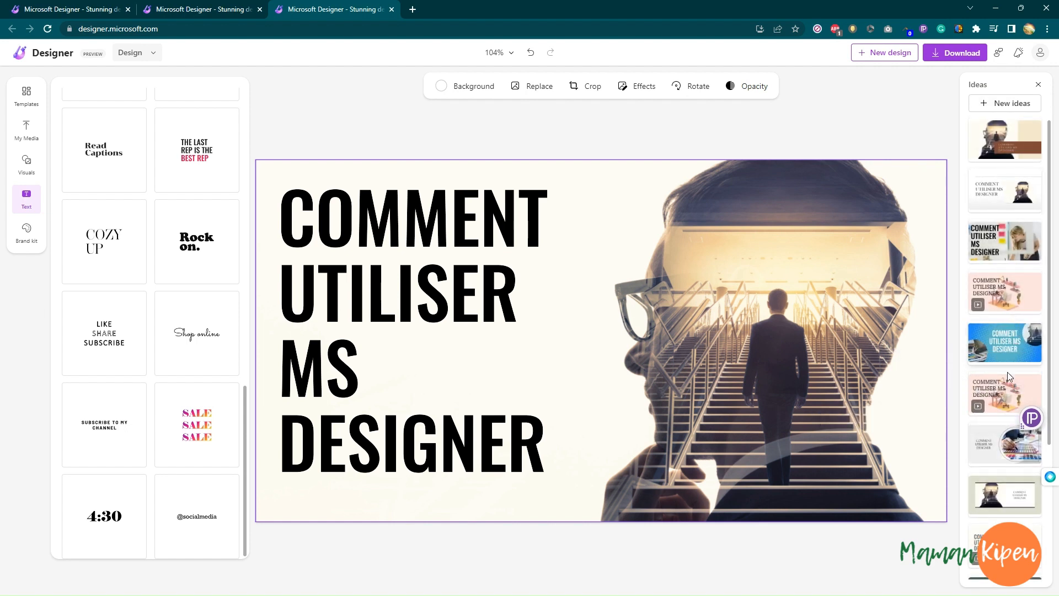
left_click(999, 401)
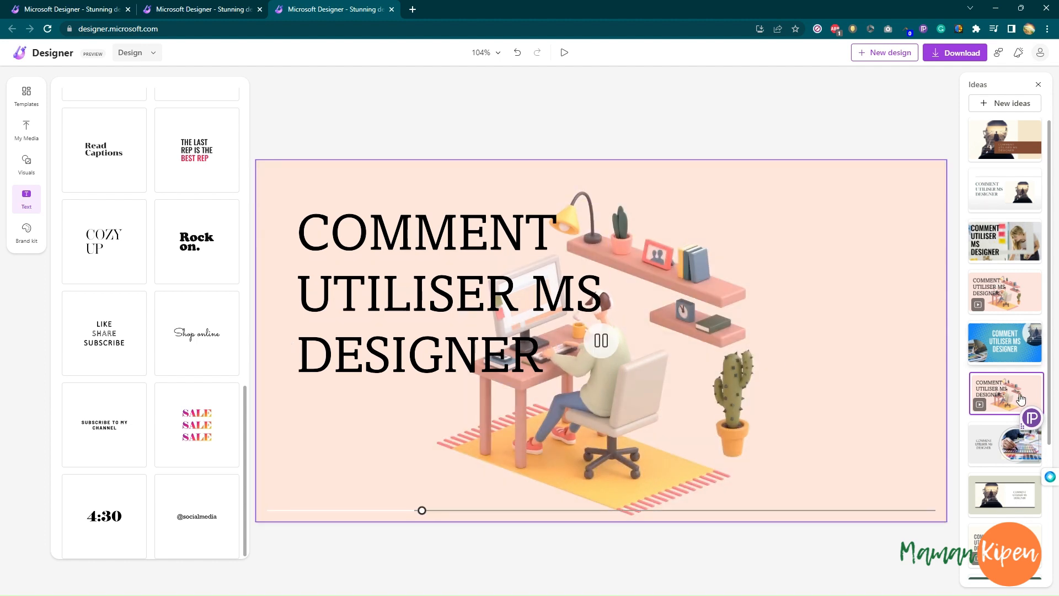
mouse_move(1022, 425)
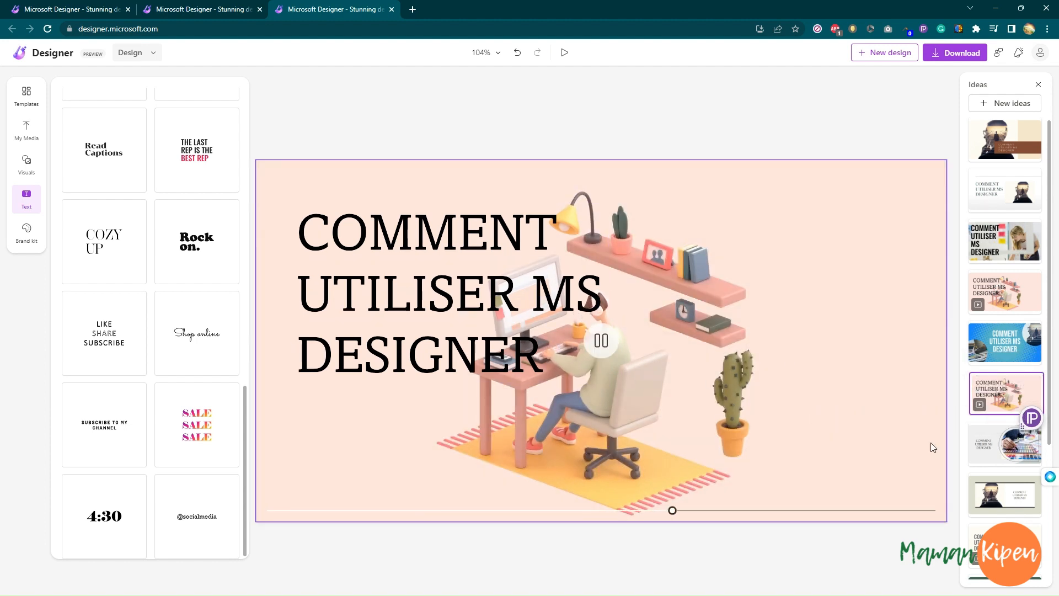
left_click(1004, 545)
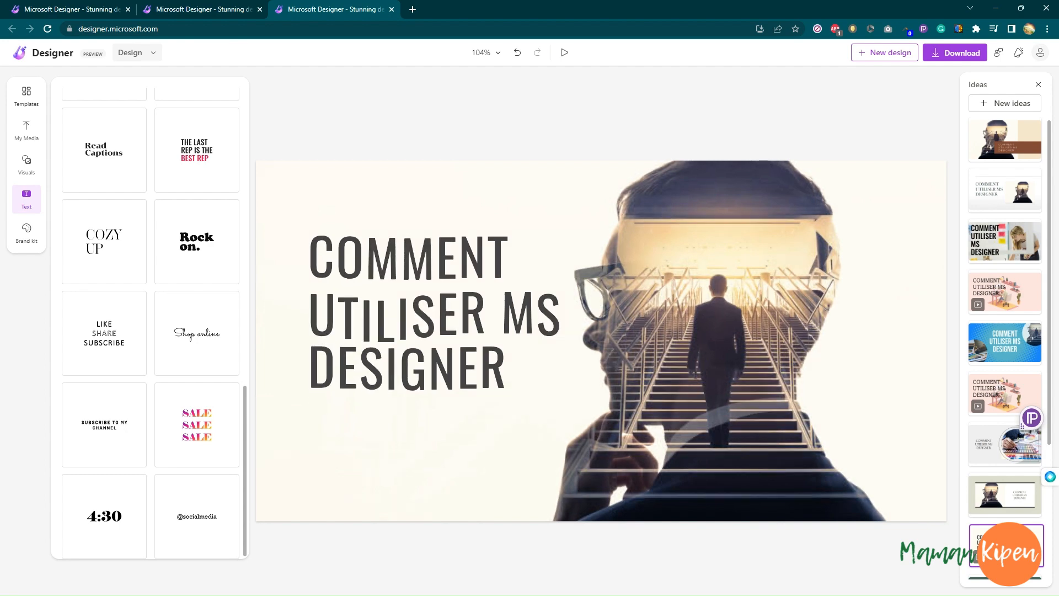
left_click(1019, 353)
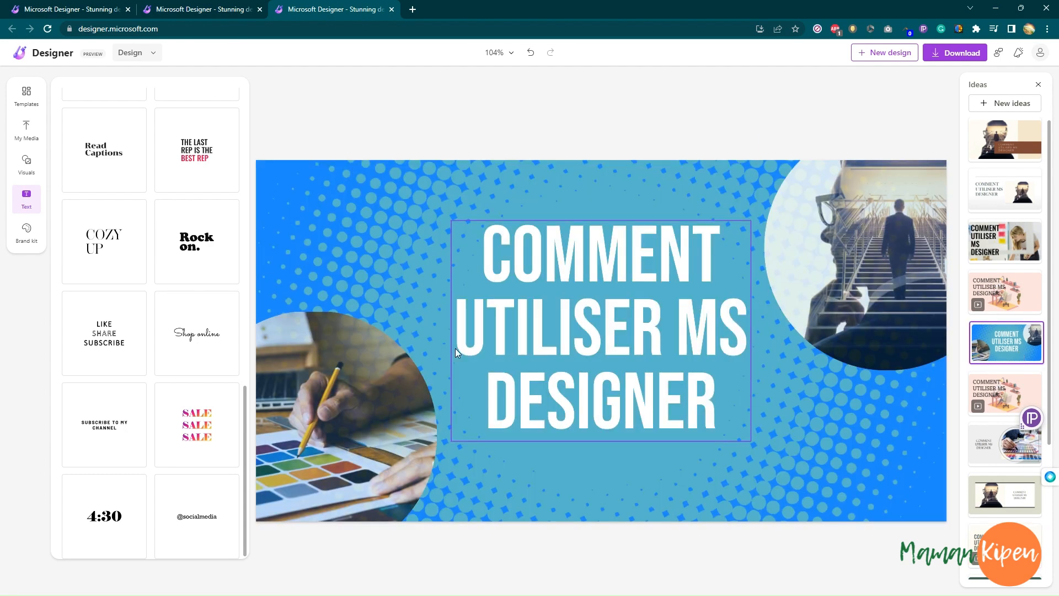
Step: Look through the preset text styles and the template library
scroll(216, 328, "up", 6)
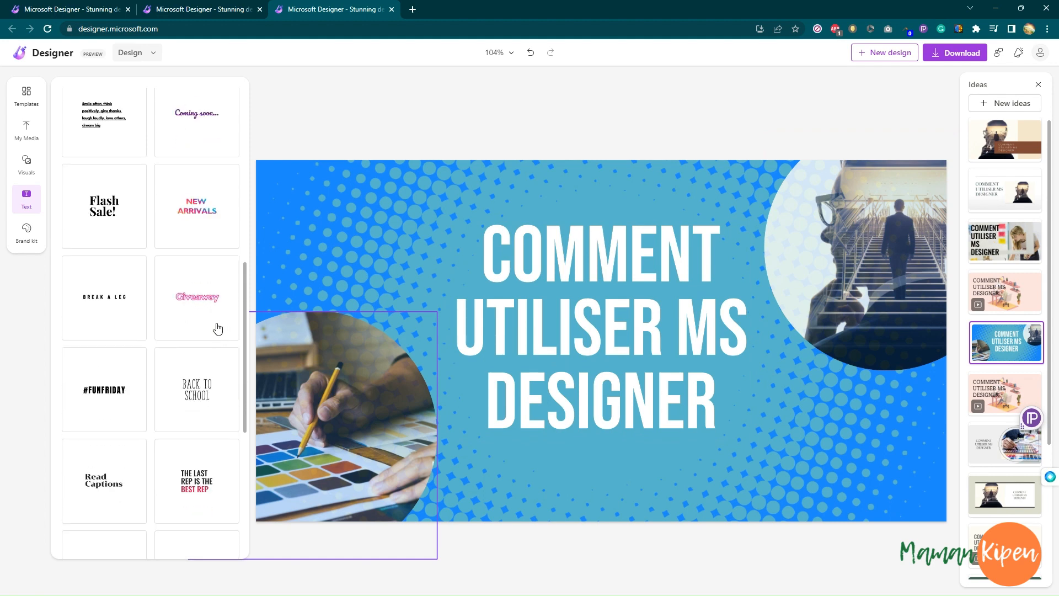
scroll(214, 328, "up", 5)
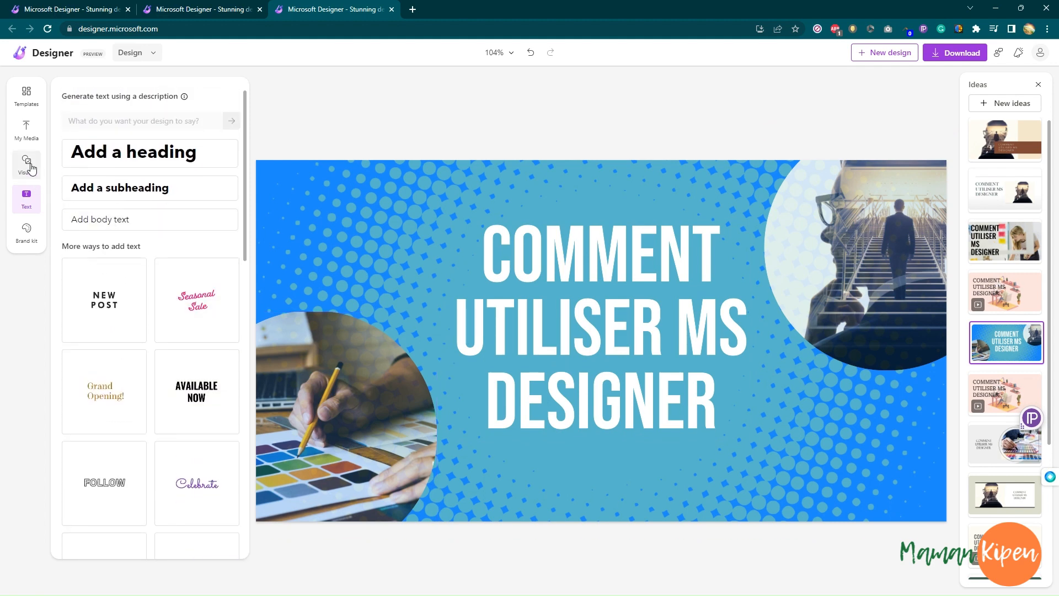
left_click(32, 100)
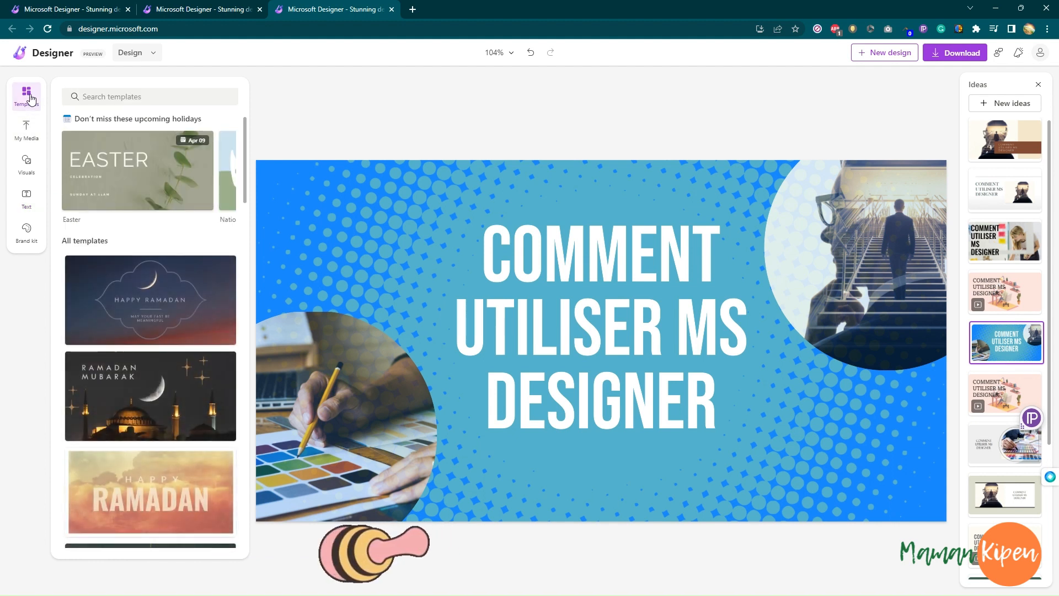
scroll(177, 327, "down", 4)
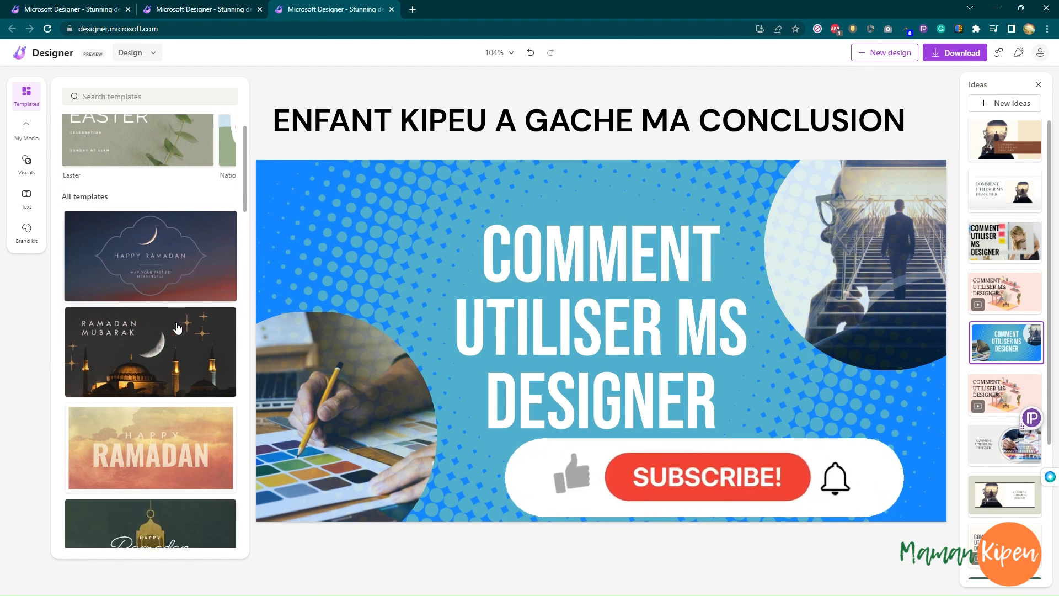